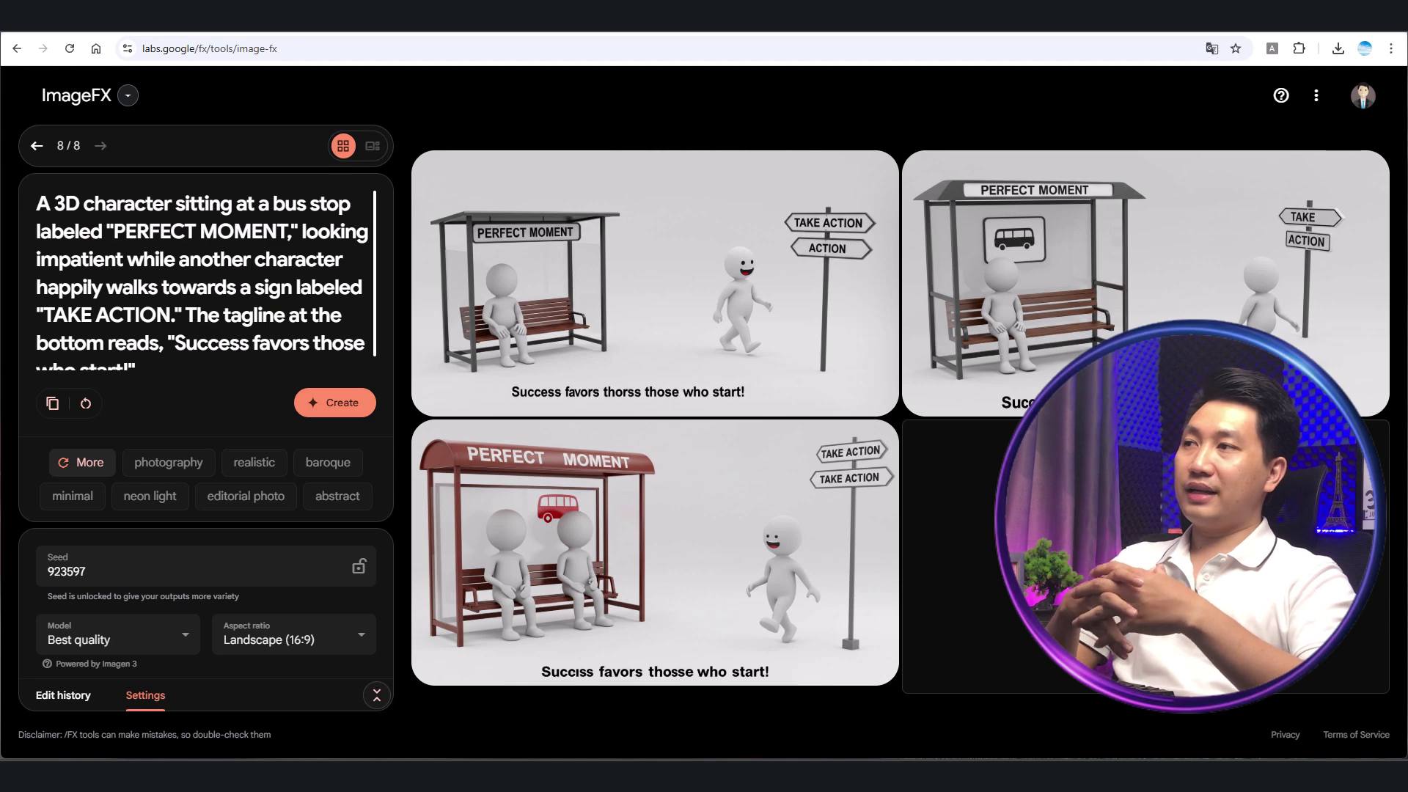
# - Switch to Gemini, generate an image with the prompt "tạo ảnh về tô bún riêu" using 2.0 Flash, and view it enlarged
pyautogui.hotkey('ctrl', 'Tab')
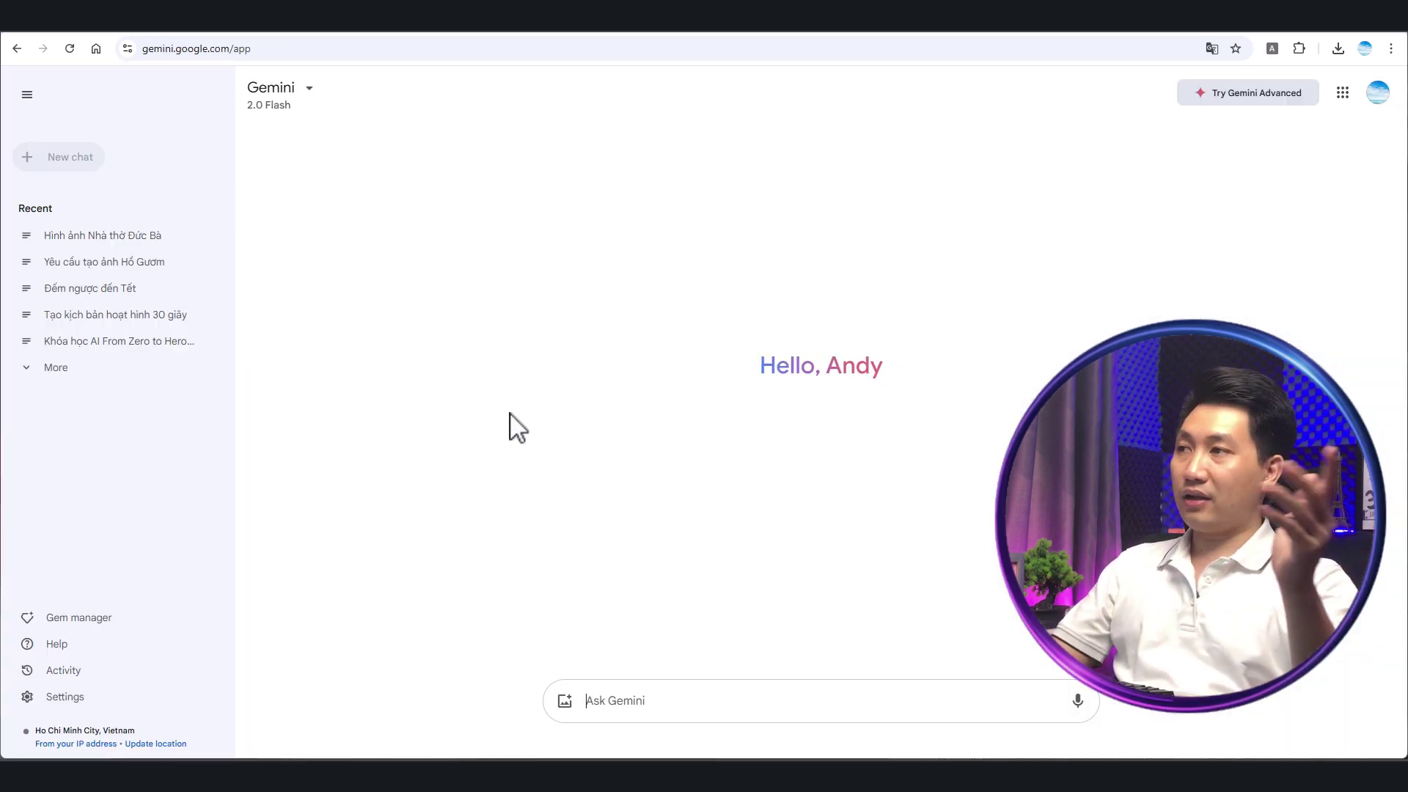
pyautogui.click(271, 101)
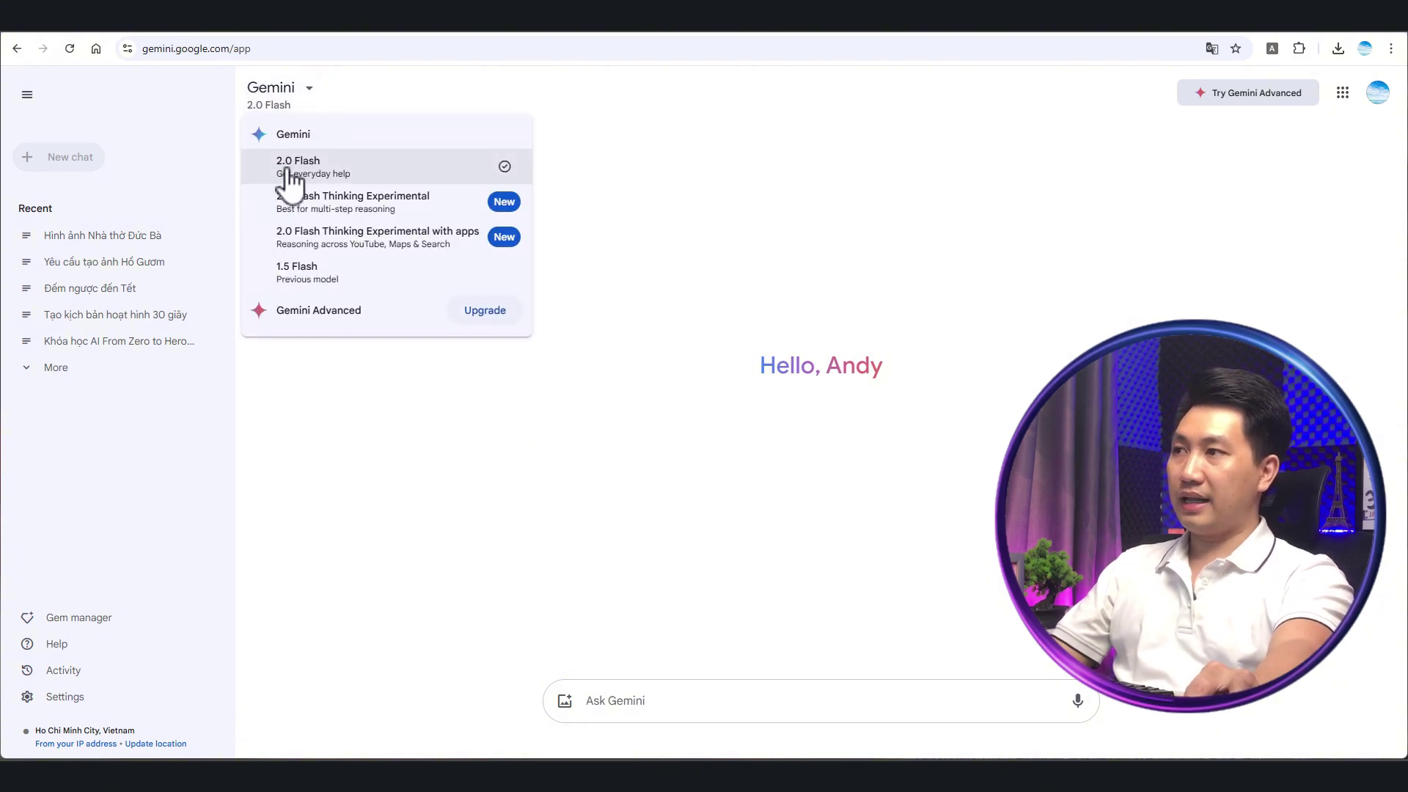
pyautogui.click(694, 213)
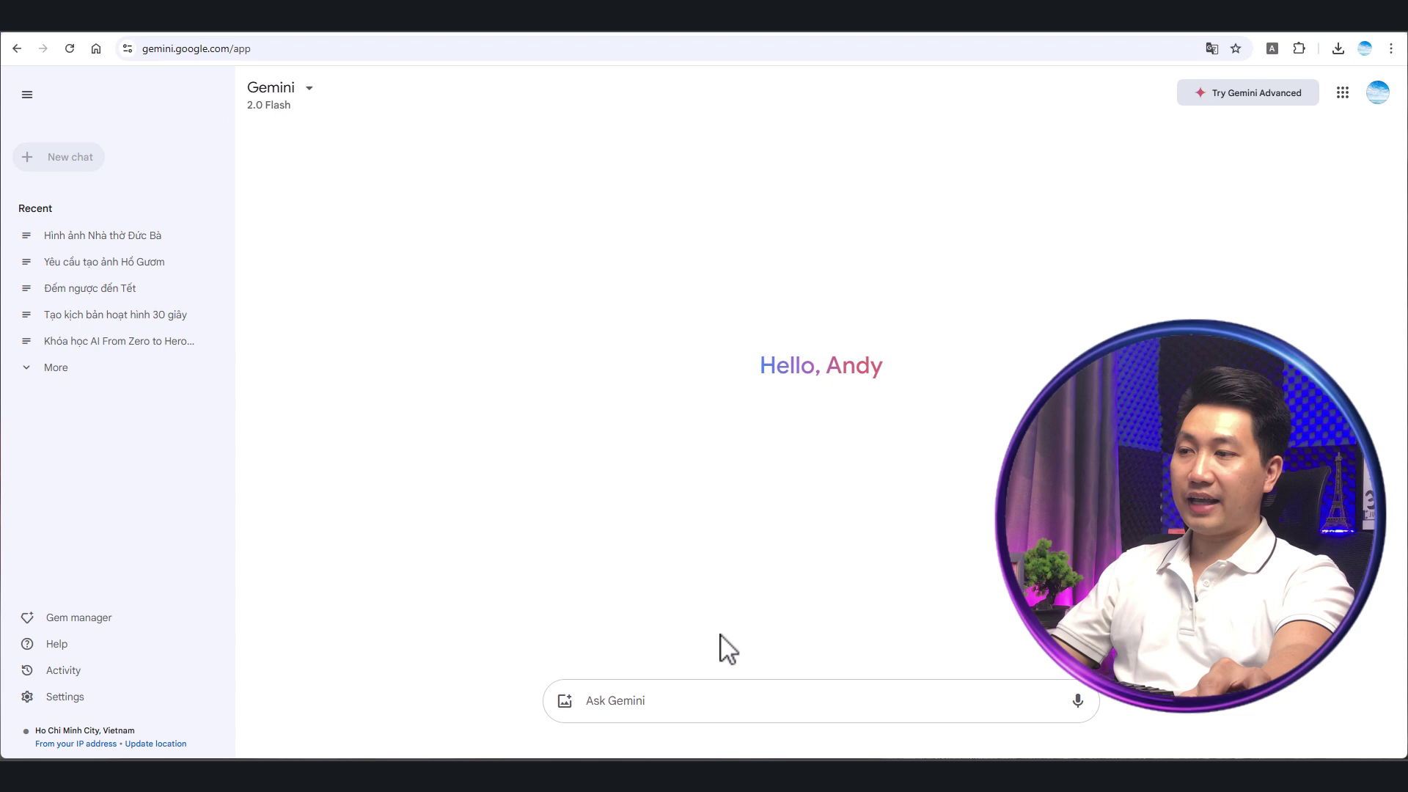
pyautogui.click(702, 704)
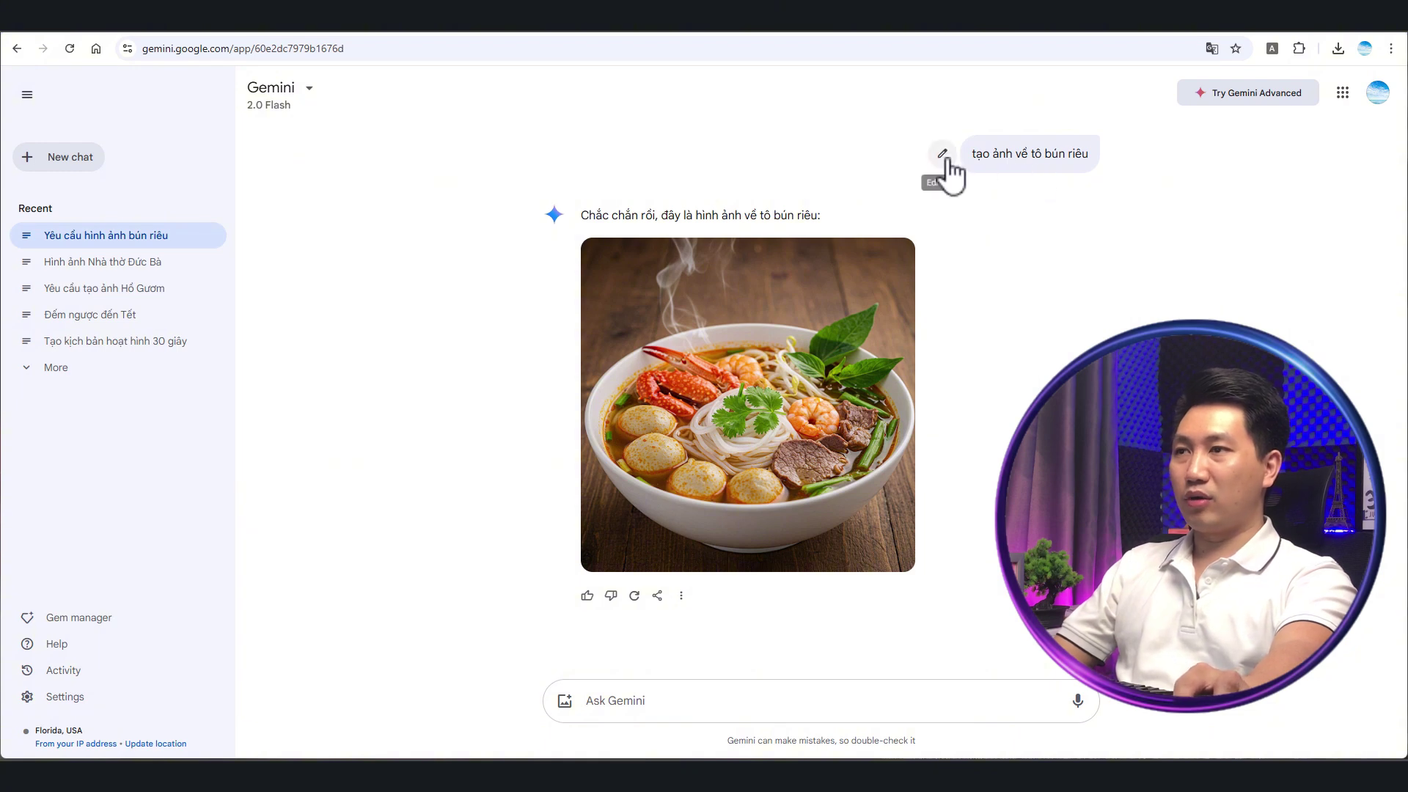
pyautogui.click(842, 438)
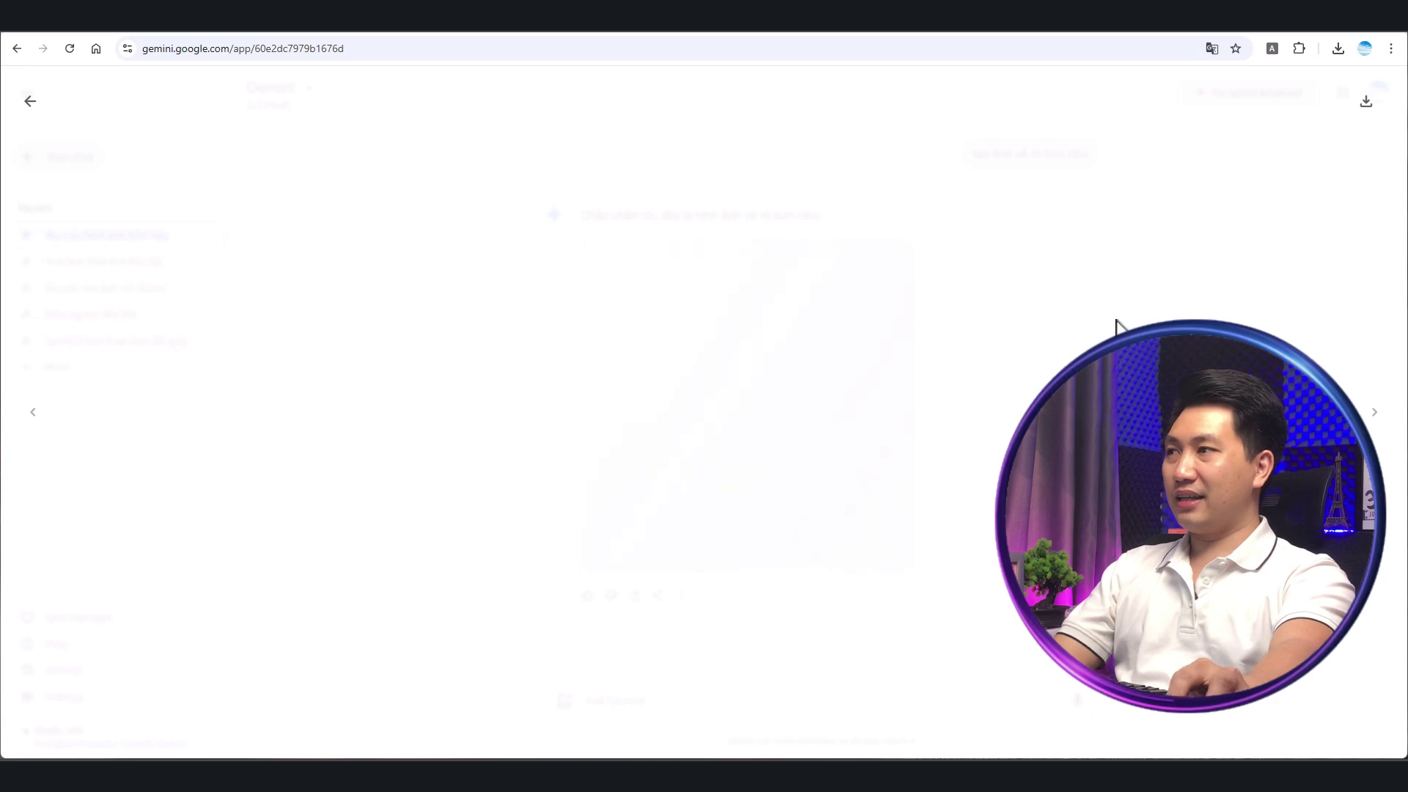
pyautogui.press('Escape')
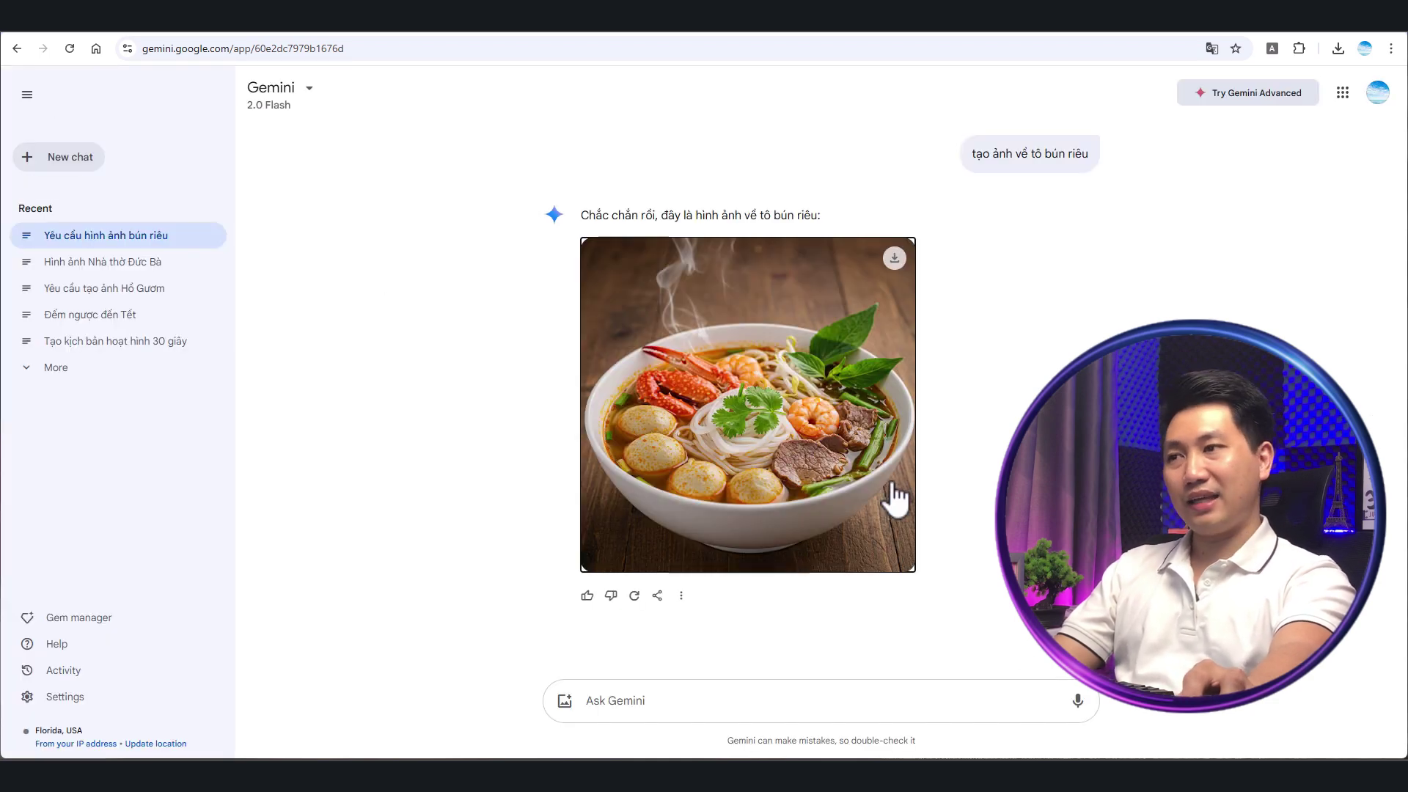
# - Generate an image with the prompt "tạo ảnh về Nhà thờ Đức Bà tại TPHCM" and download it
pyautogui.click(756, 703)
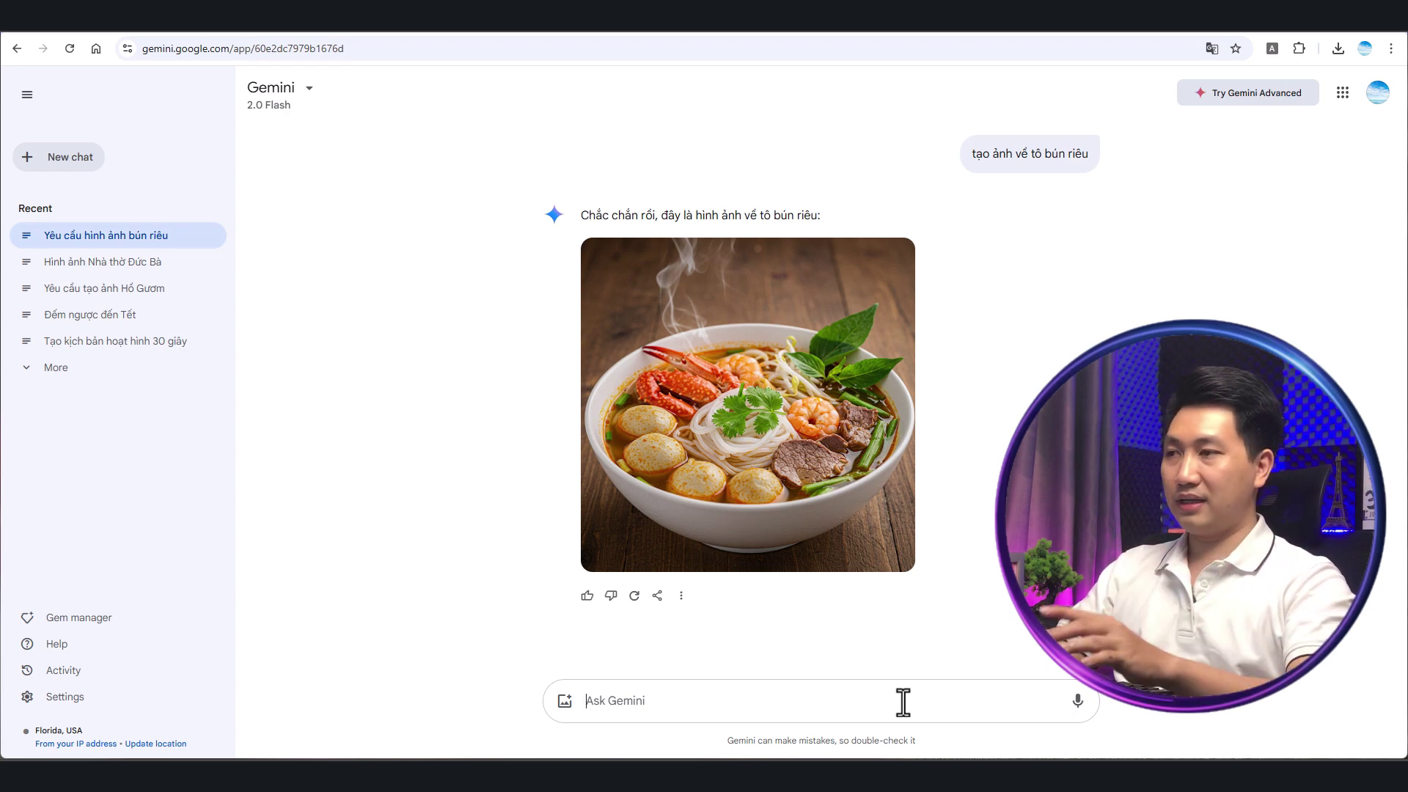
pyautogui.write('t')
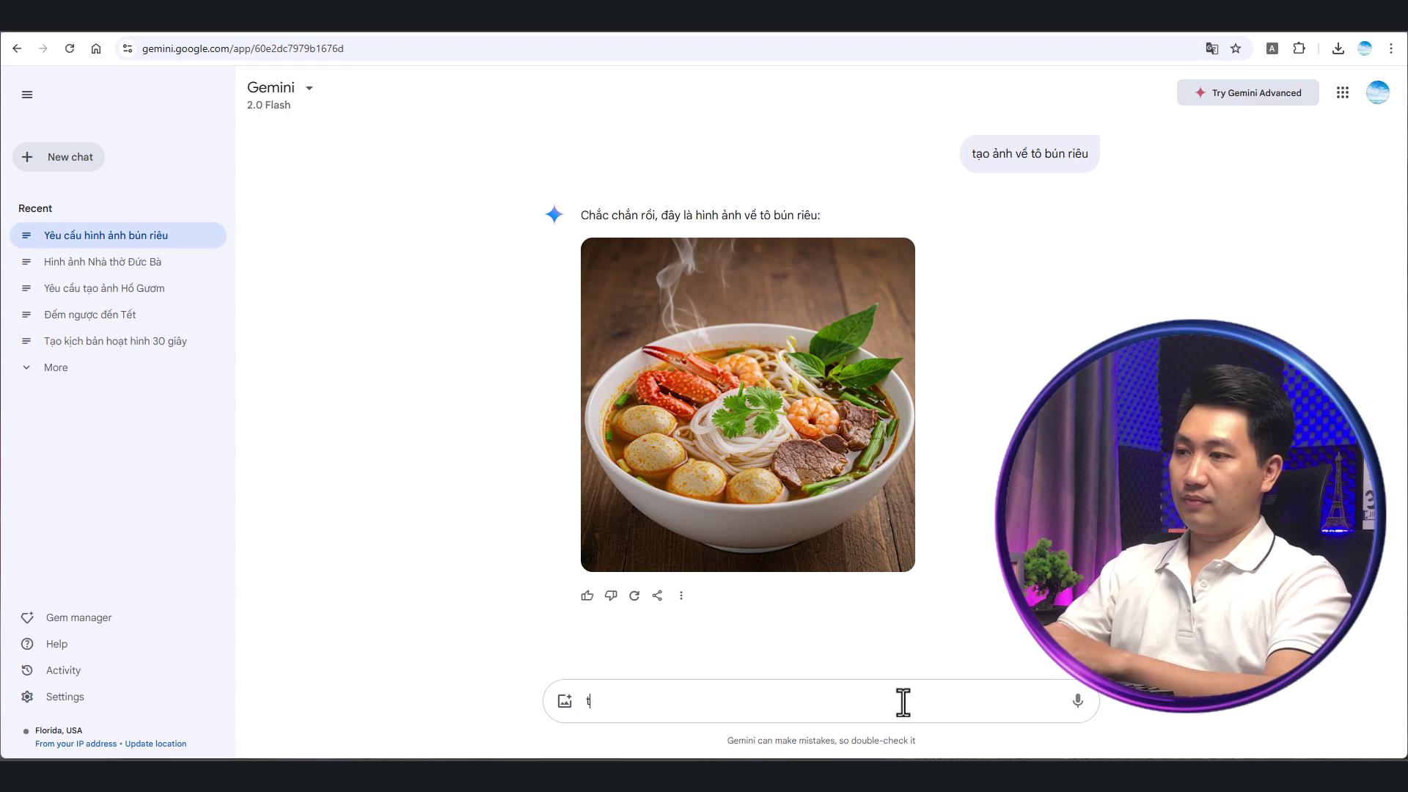
pyautogui.write('ạo ảnh về Nhà ')
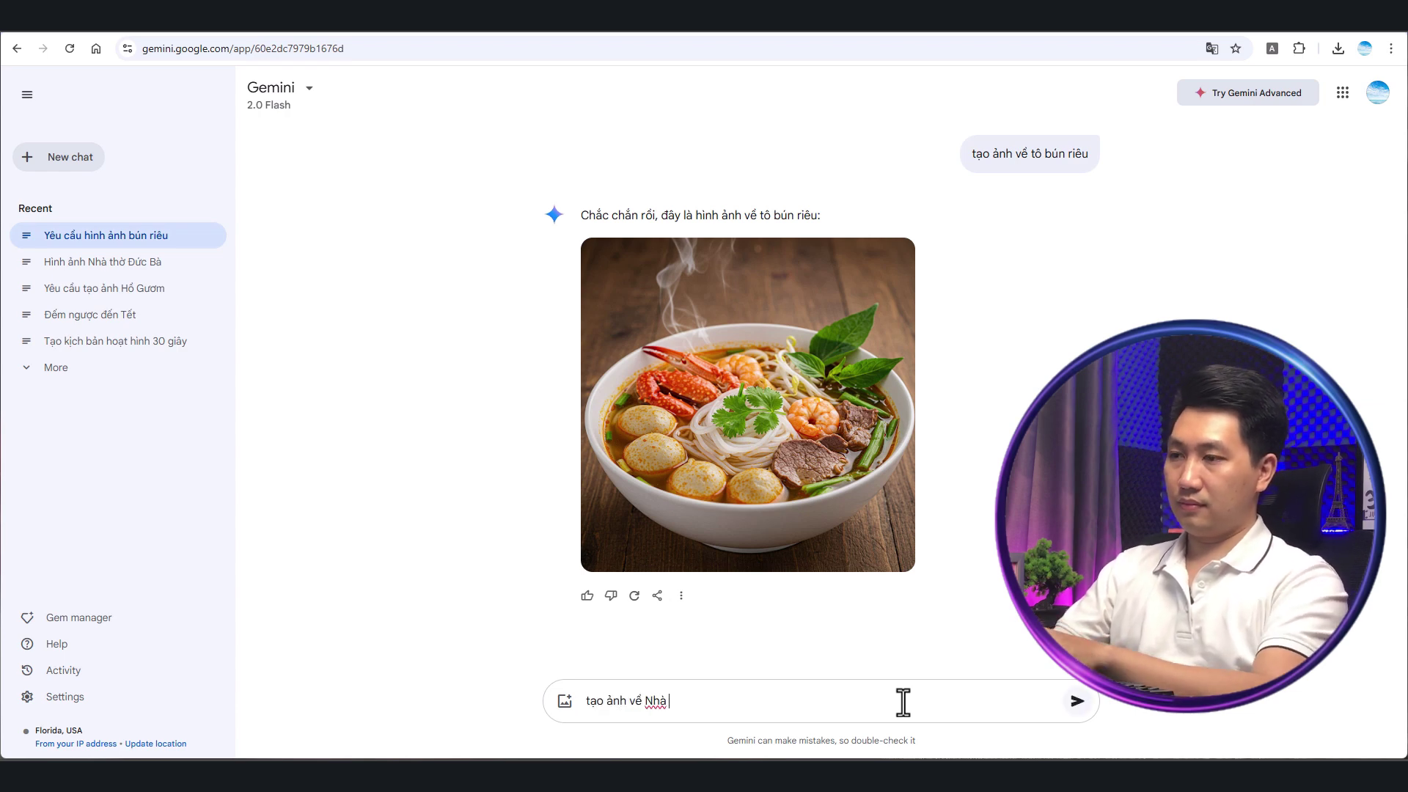
pyautogui.write('thờ Đức Bà tai TPHCM')
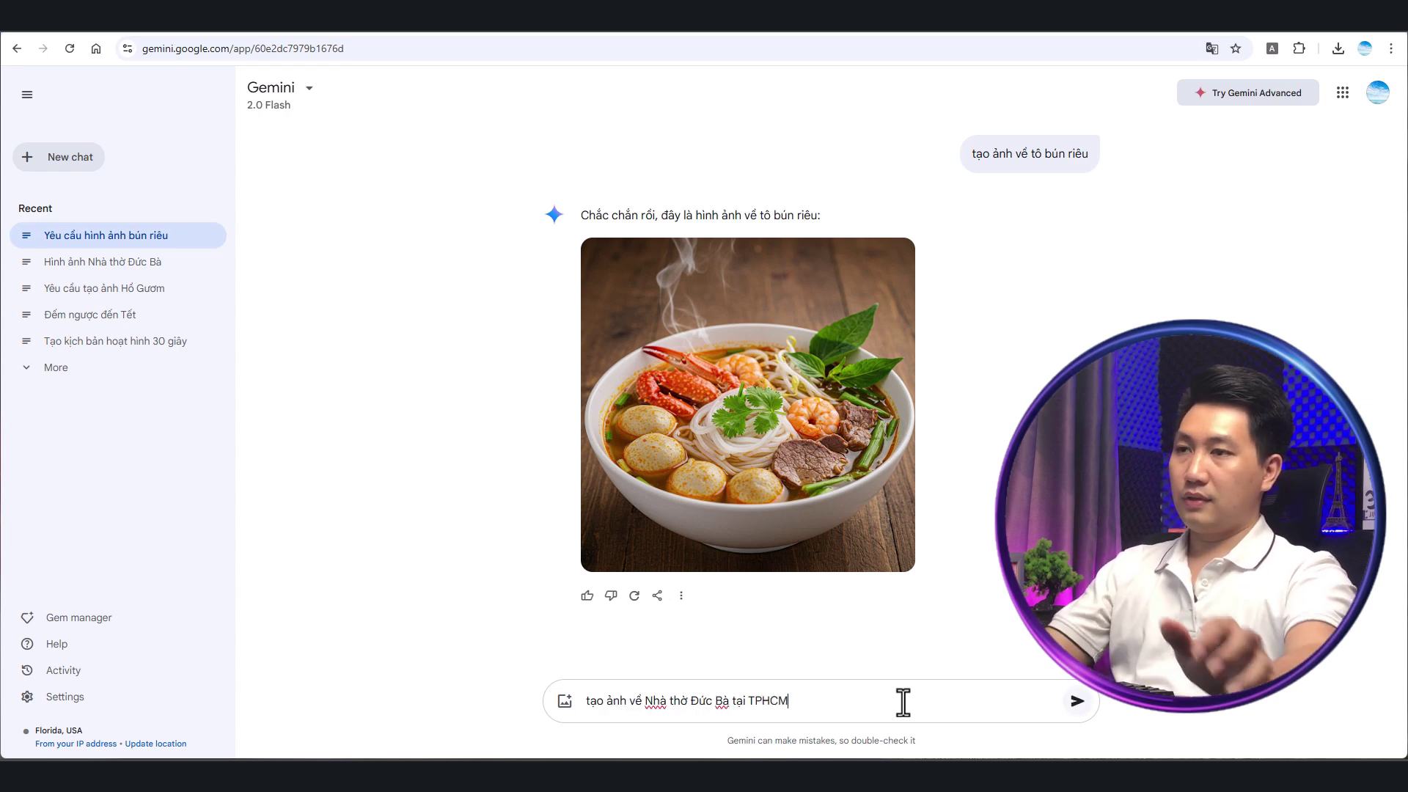
pyautogui.press('Return')
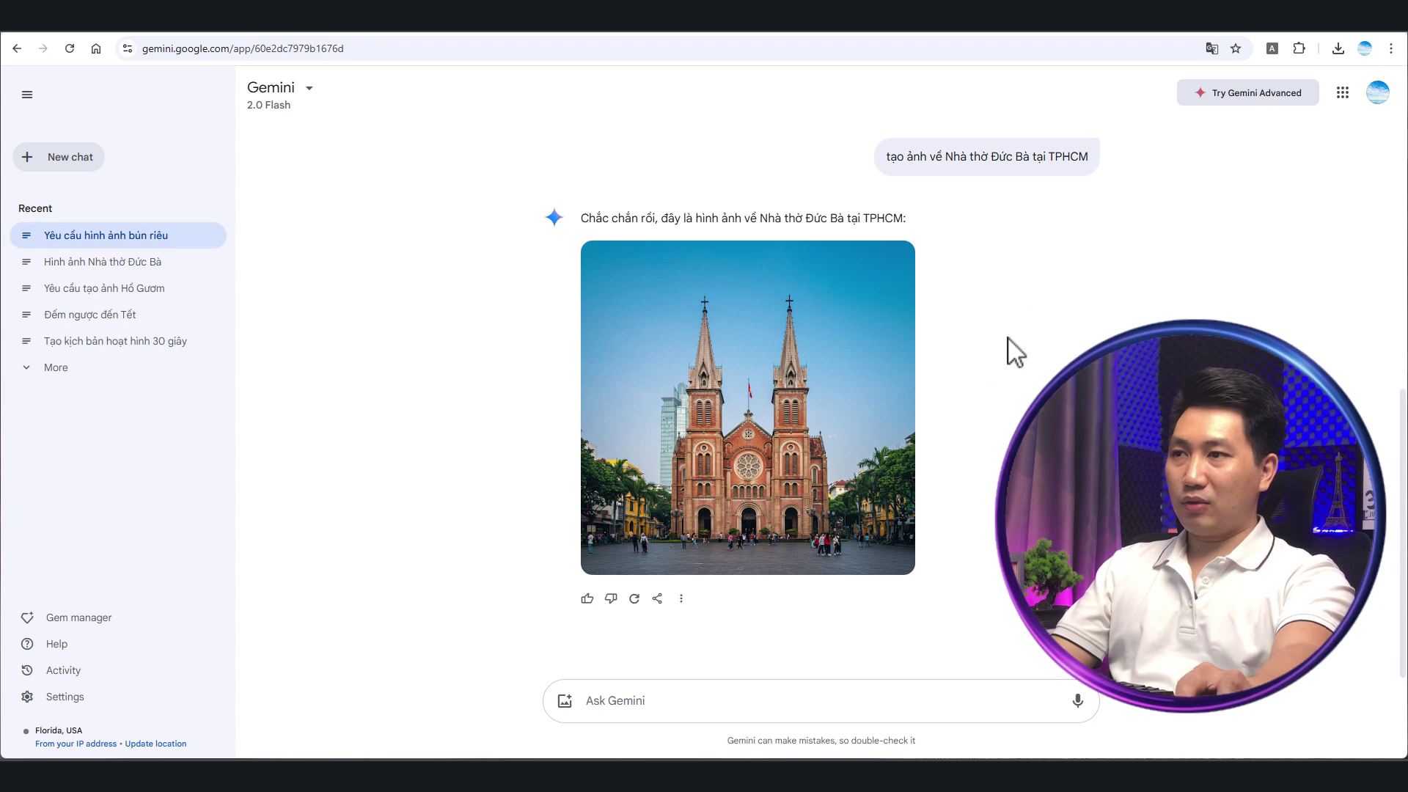
pyautogui.click(805, 412)
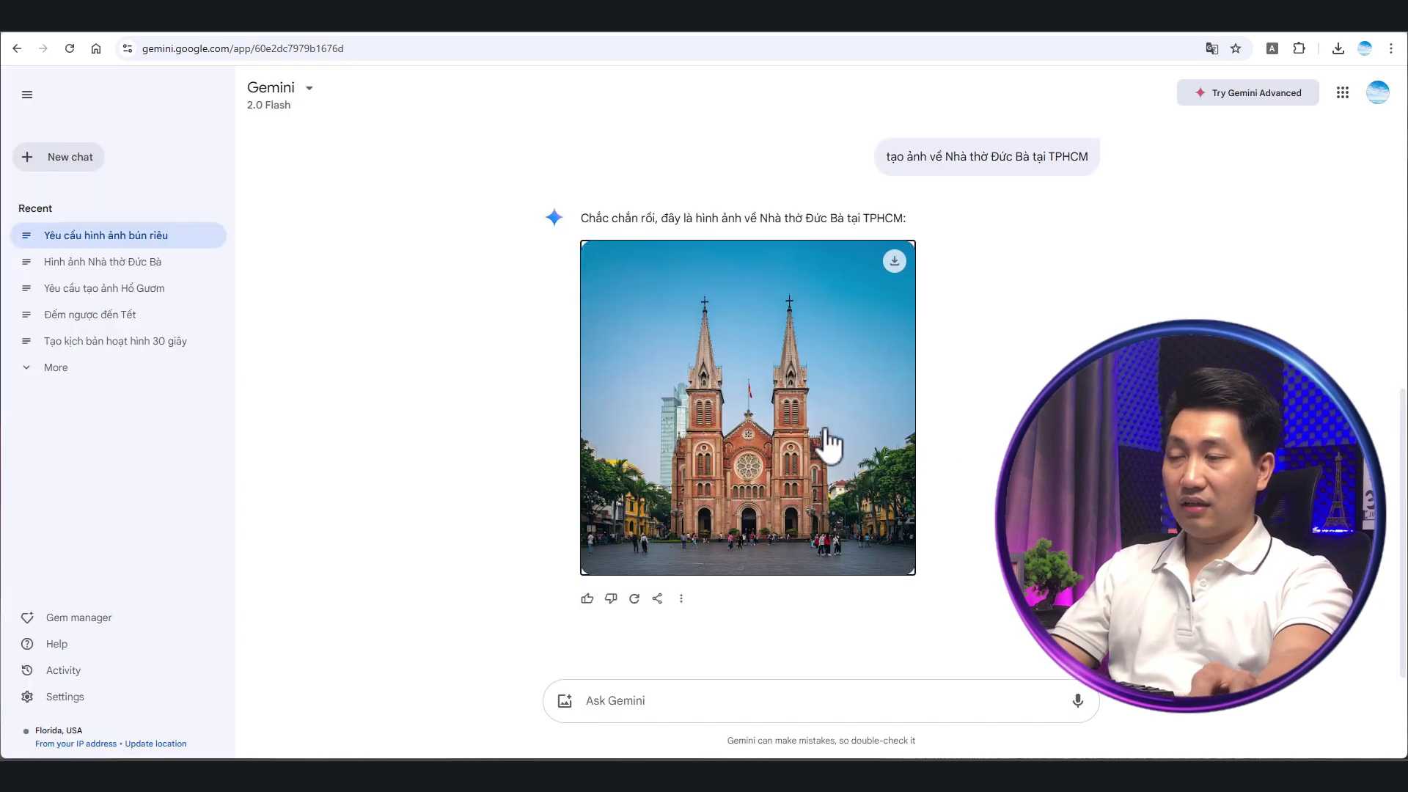
pyautogui.click(895, 261)
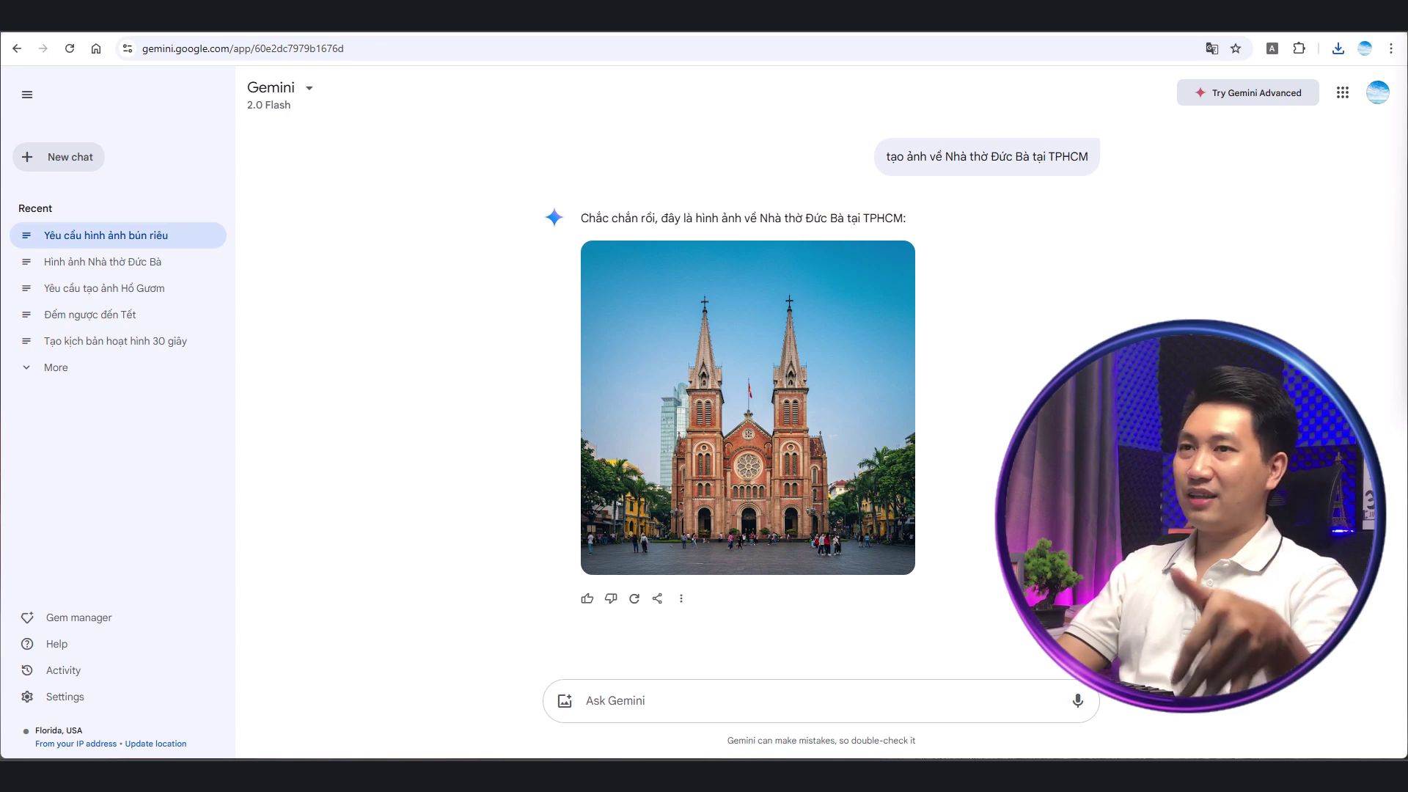
# - Generate an image with the prompt "tạo hình ảnh về Hồ Gươm vào ban đêm" and download it
pyautogui.click(677, 702)
pyautogui.write('ve')
pyautogui.press('BackSpace')
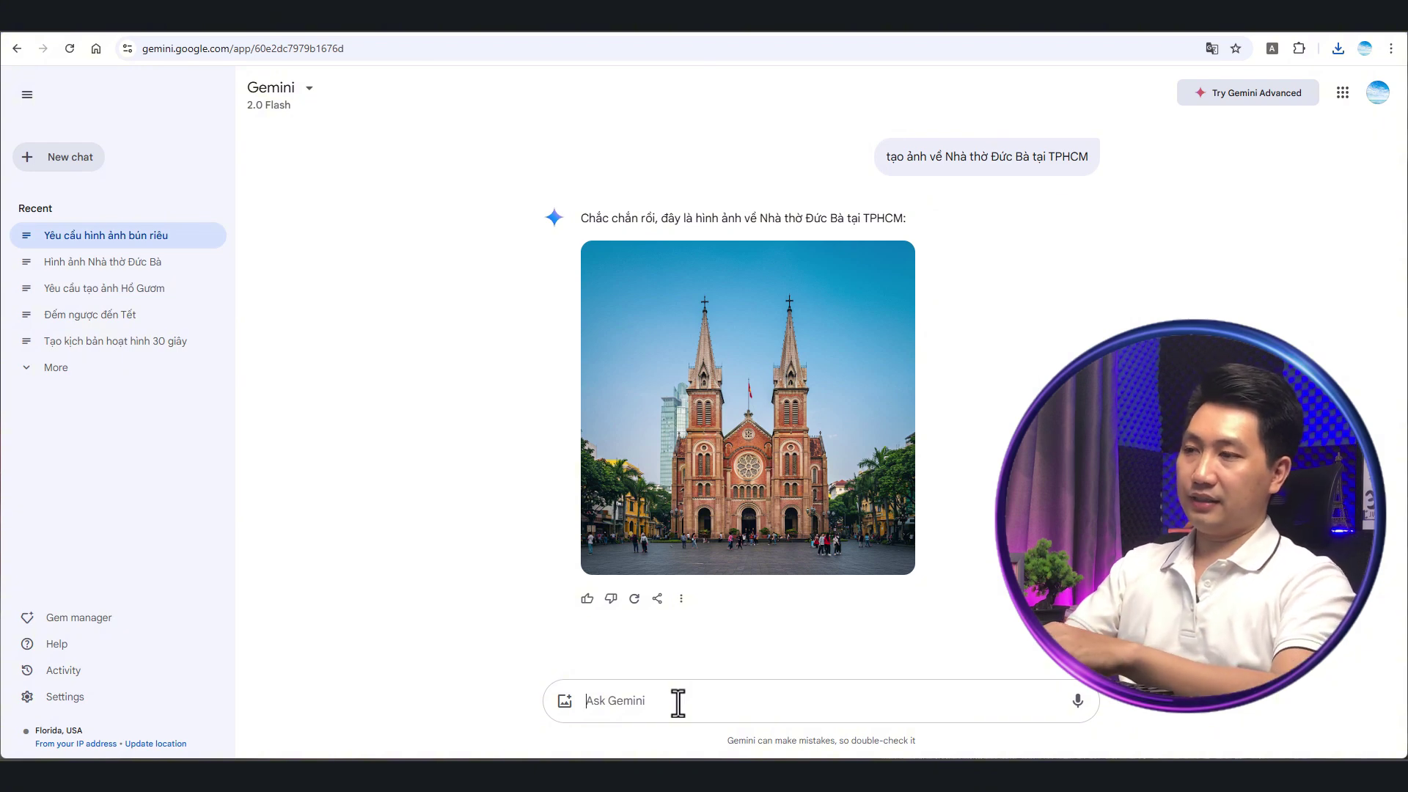
pyautogui.write('tạo hình ảnh về Hồ Gươm vào ban đêm')
pyautogui.press('Return')
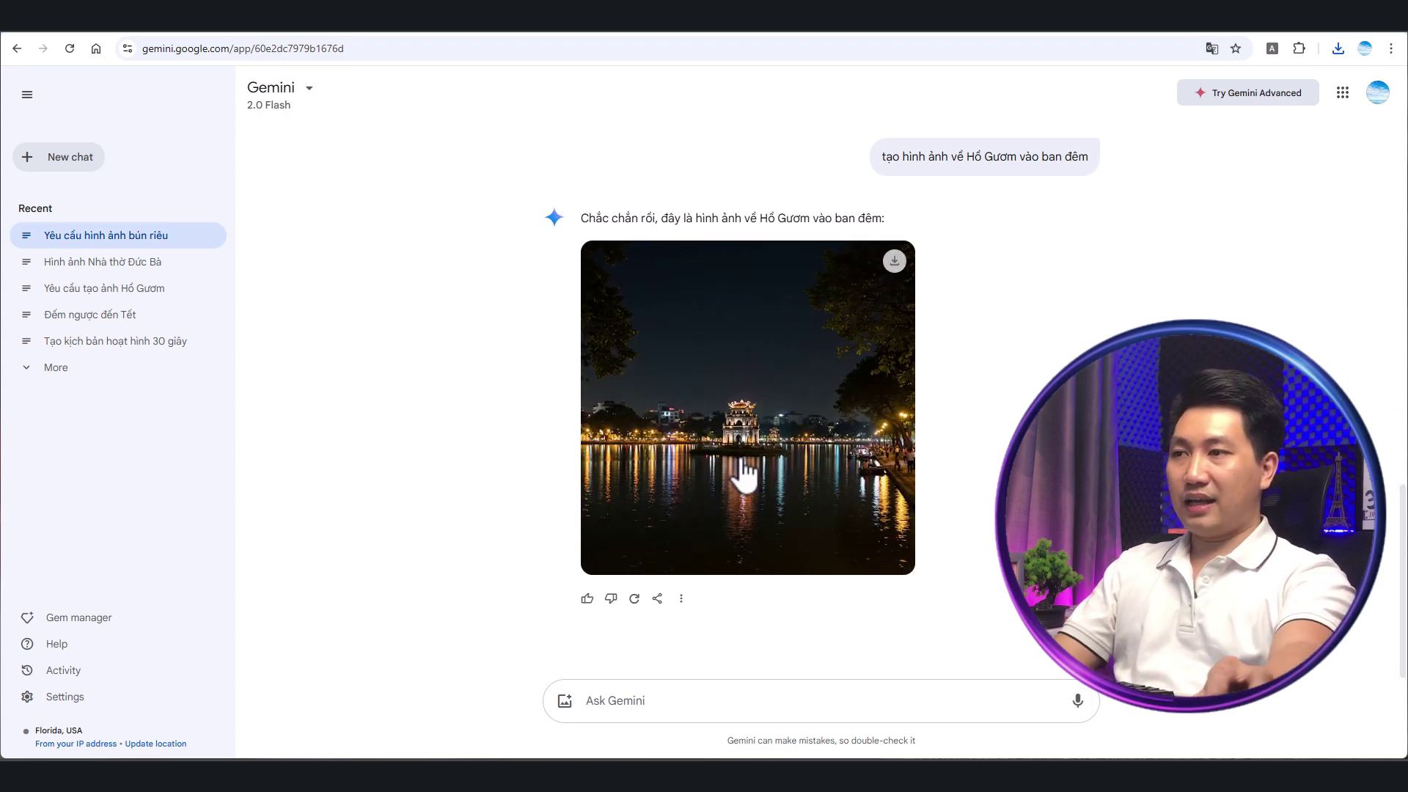
pyautogui.click(894, 261)
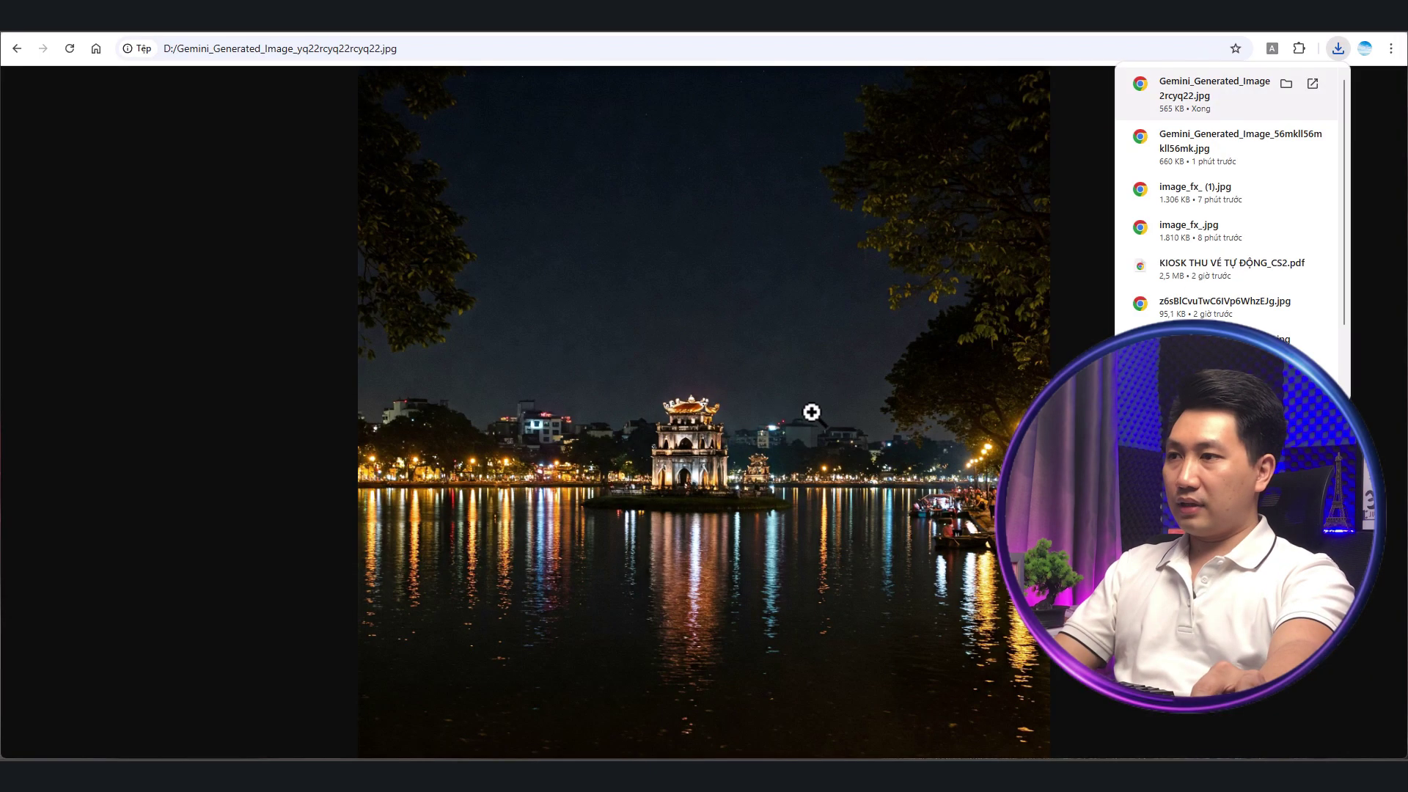
# - Inspect the tower and water reflections in the downloaded Hồ Gươm image at full size
pyautogui.click(811, 412)
pyautogui.click(554, 591)
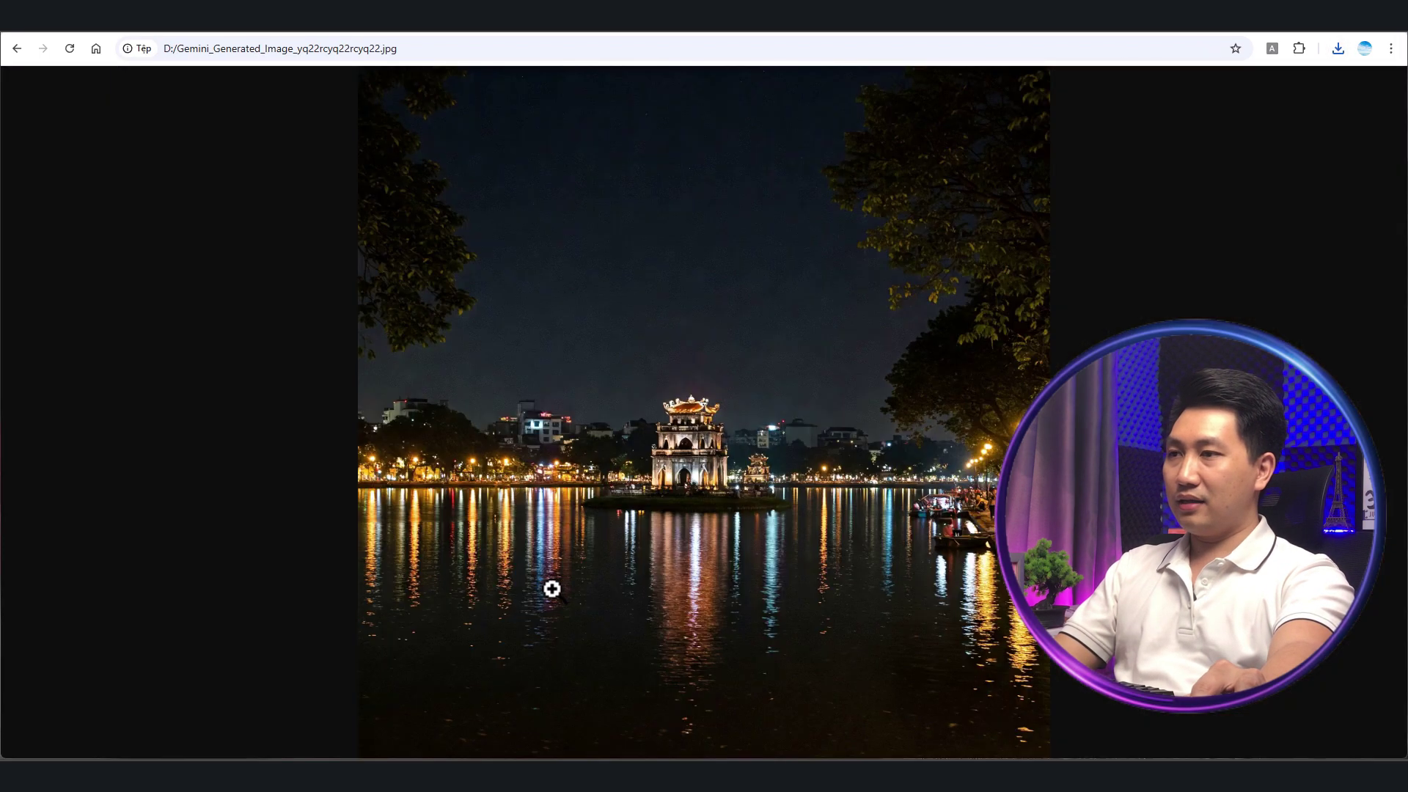
pyautogui.click(616, 652)
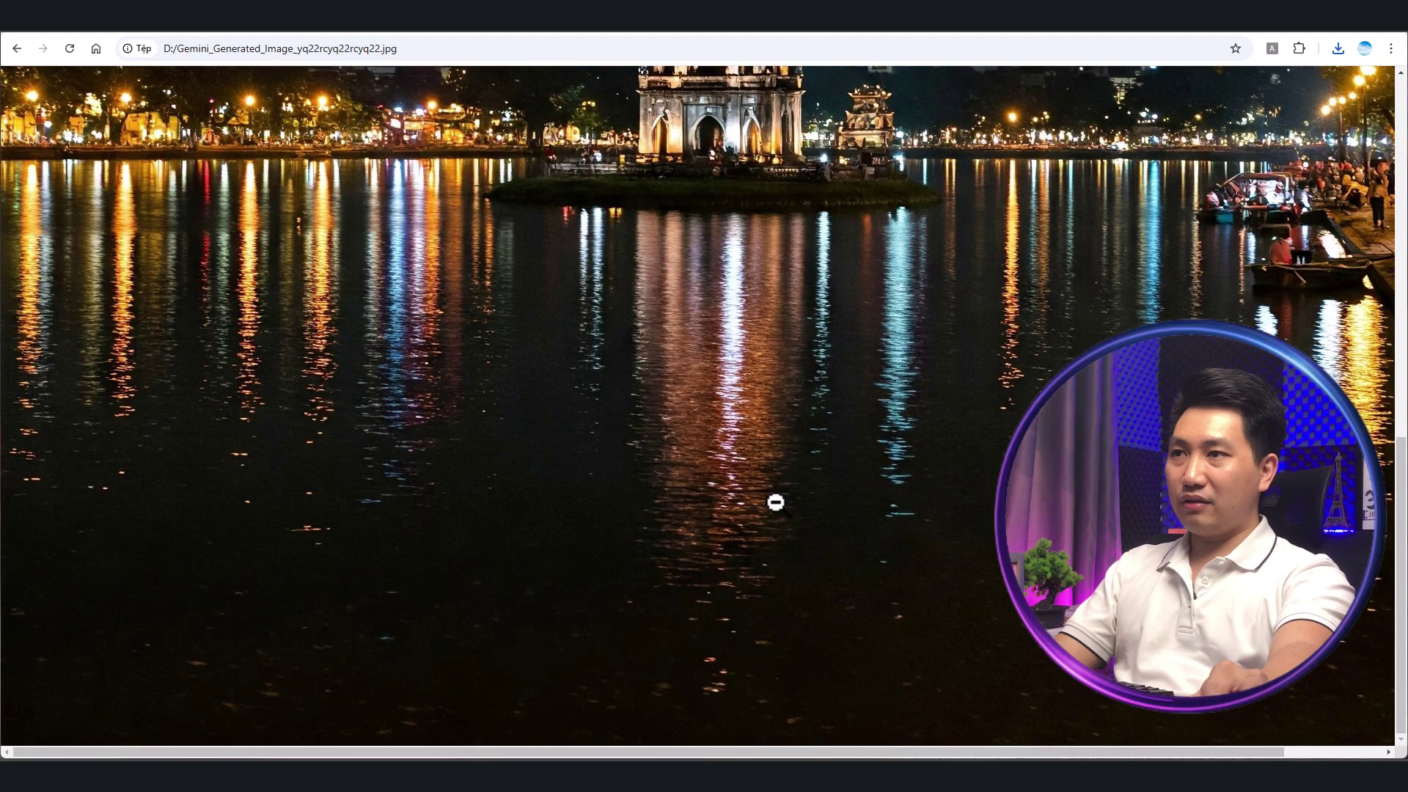
pyautogui.scroll(2, 775, 503)
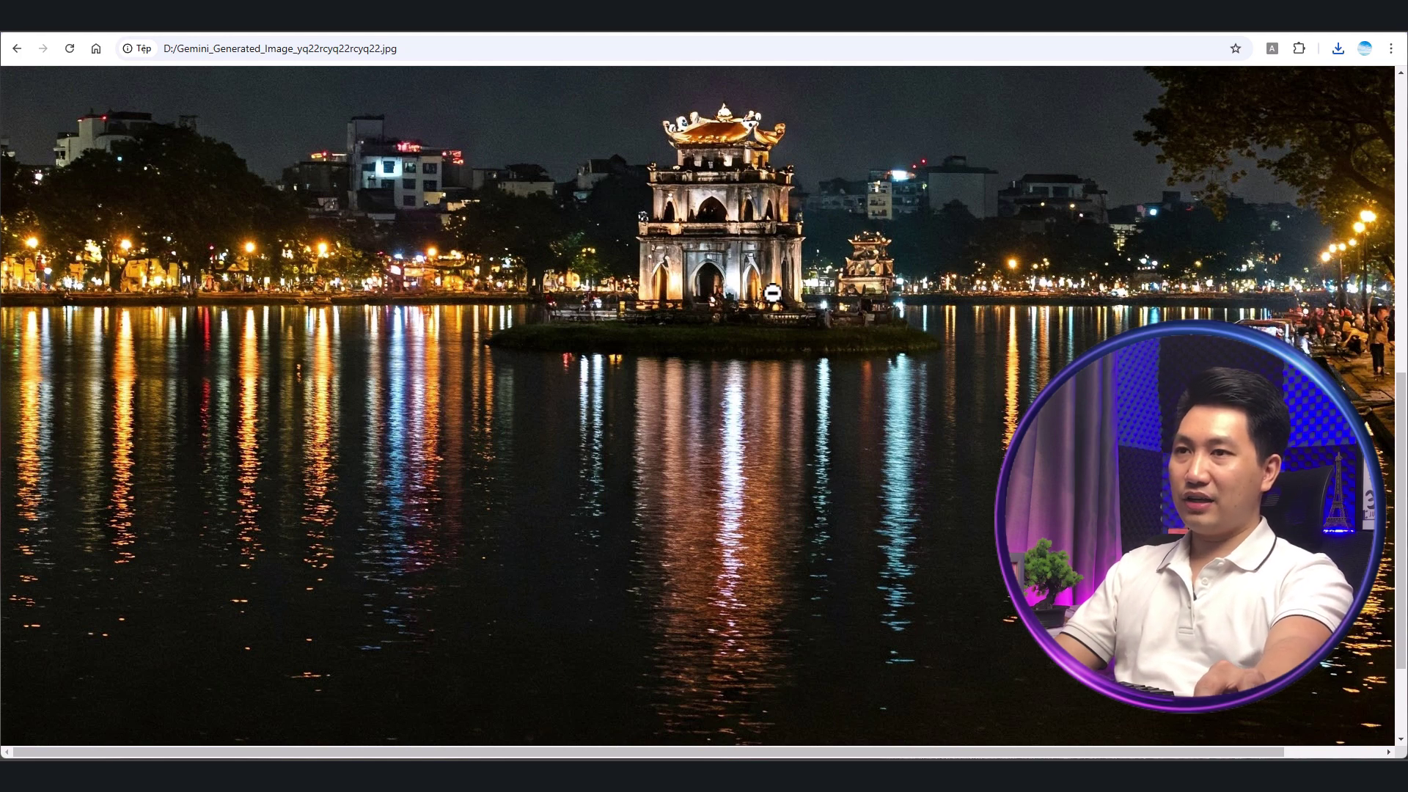
pyautogui.click(734, 320)
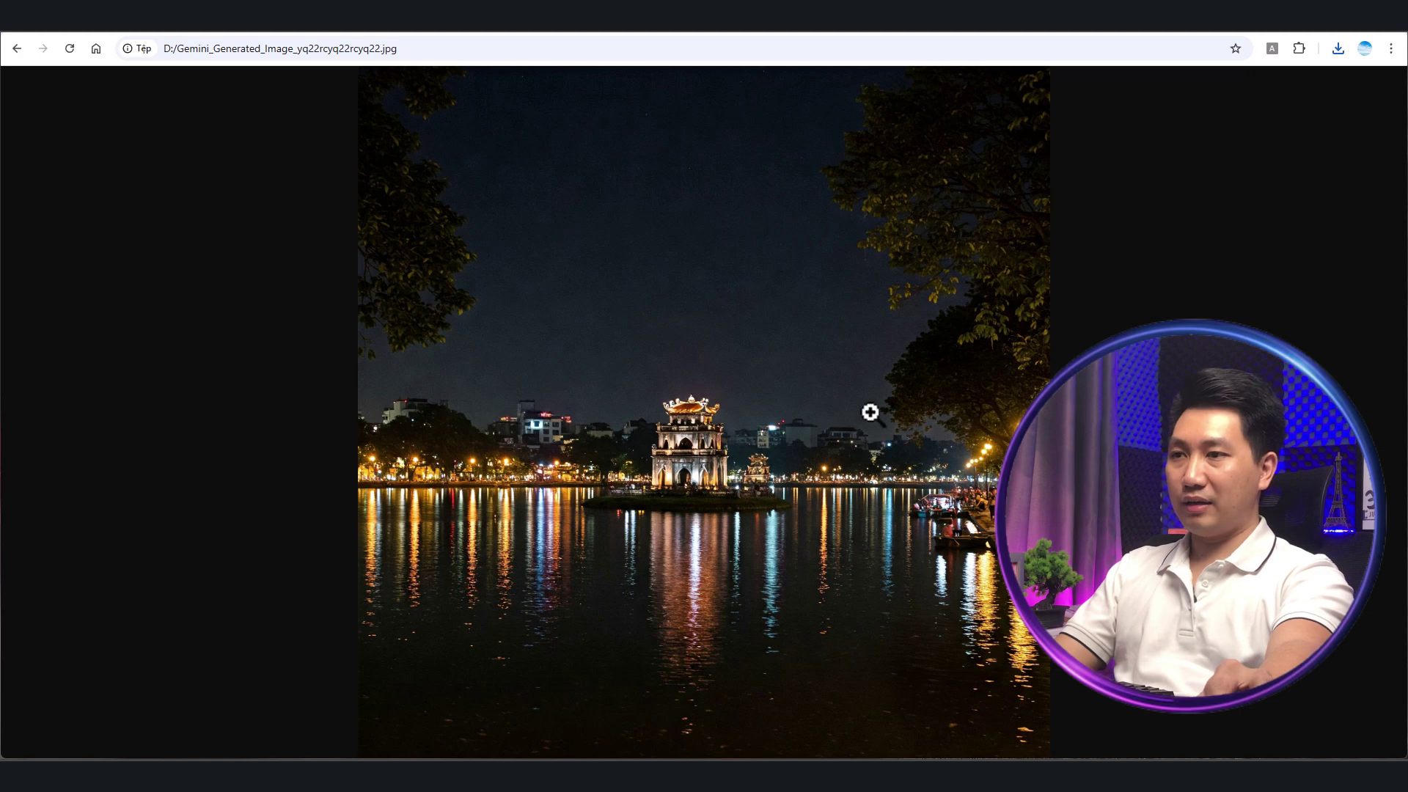
pyautogui.click(733, 520)
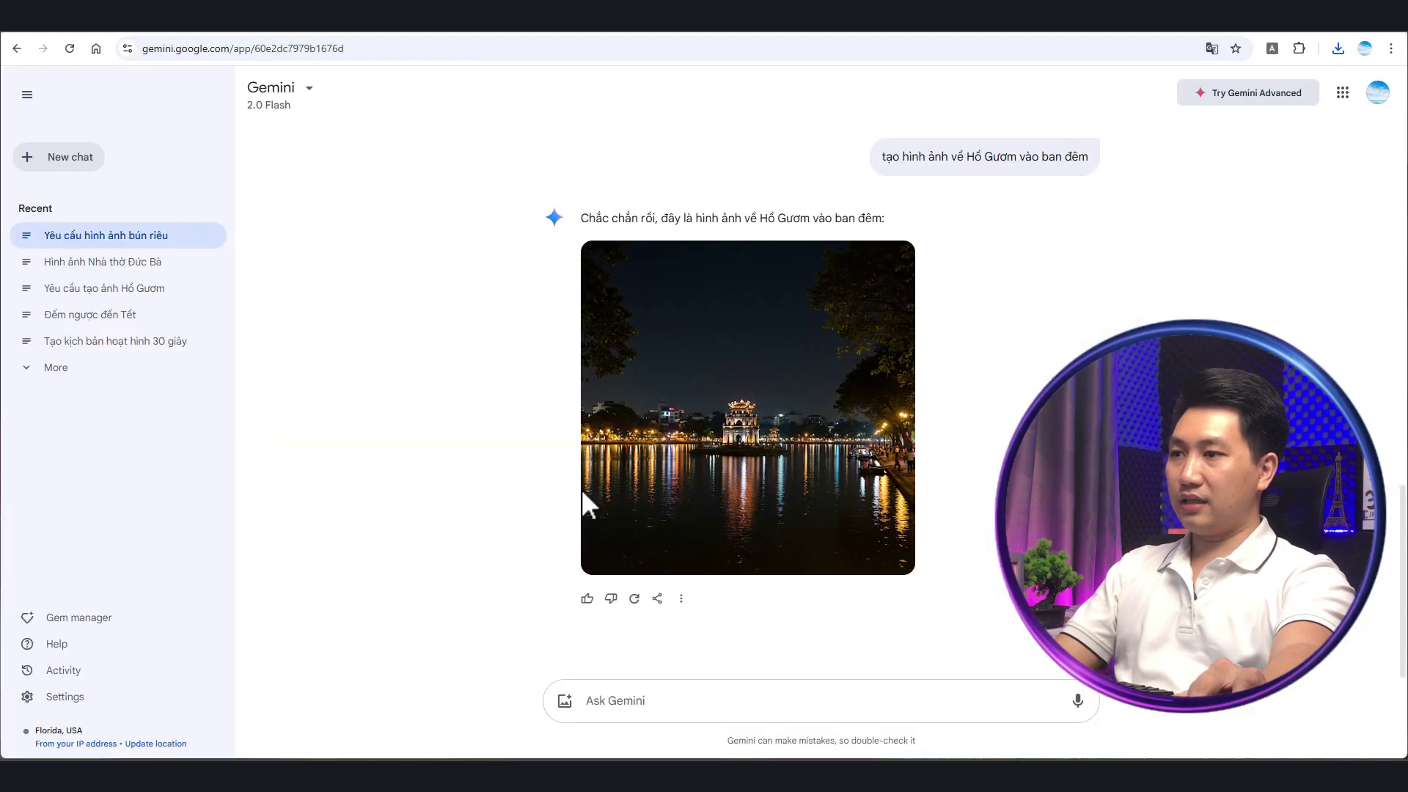
# - Generate an image with the prompt "tạo hình ảnh về món cơm chiên gà xối mỡ" and download it
pyautogui.click(727, 704)
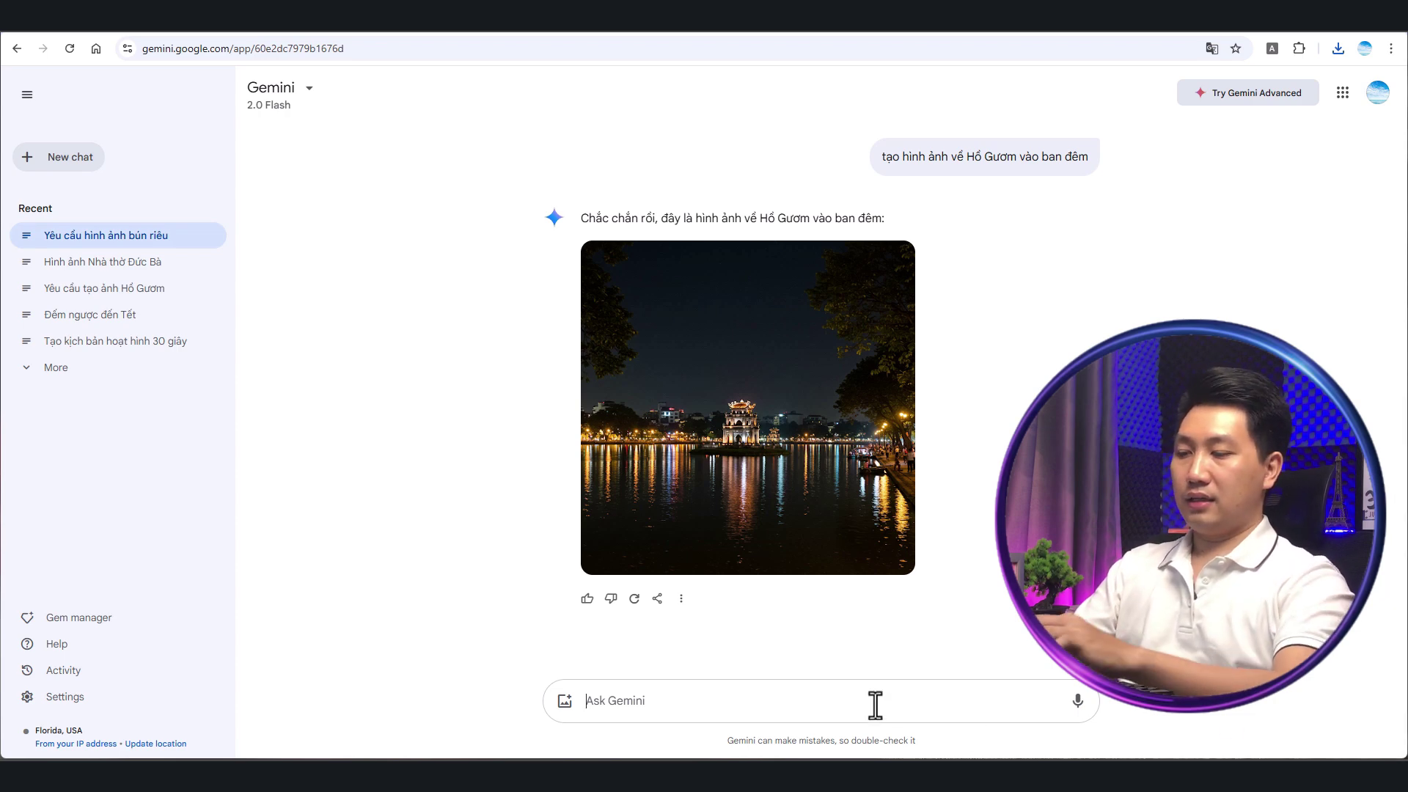
pyautogui.write('tạo')
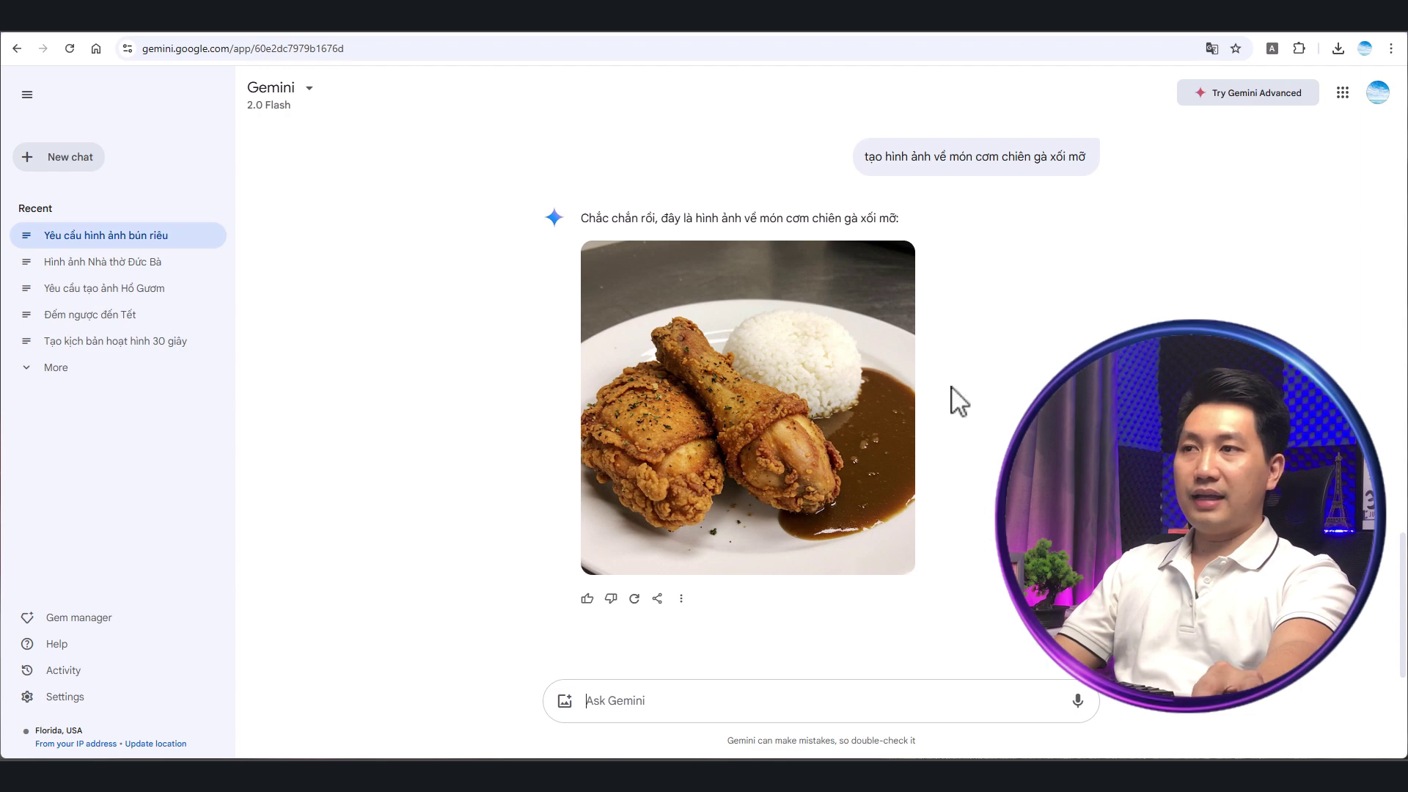
pyautogui.click(893, 262)
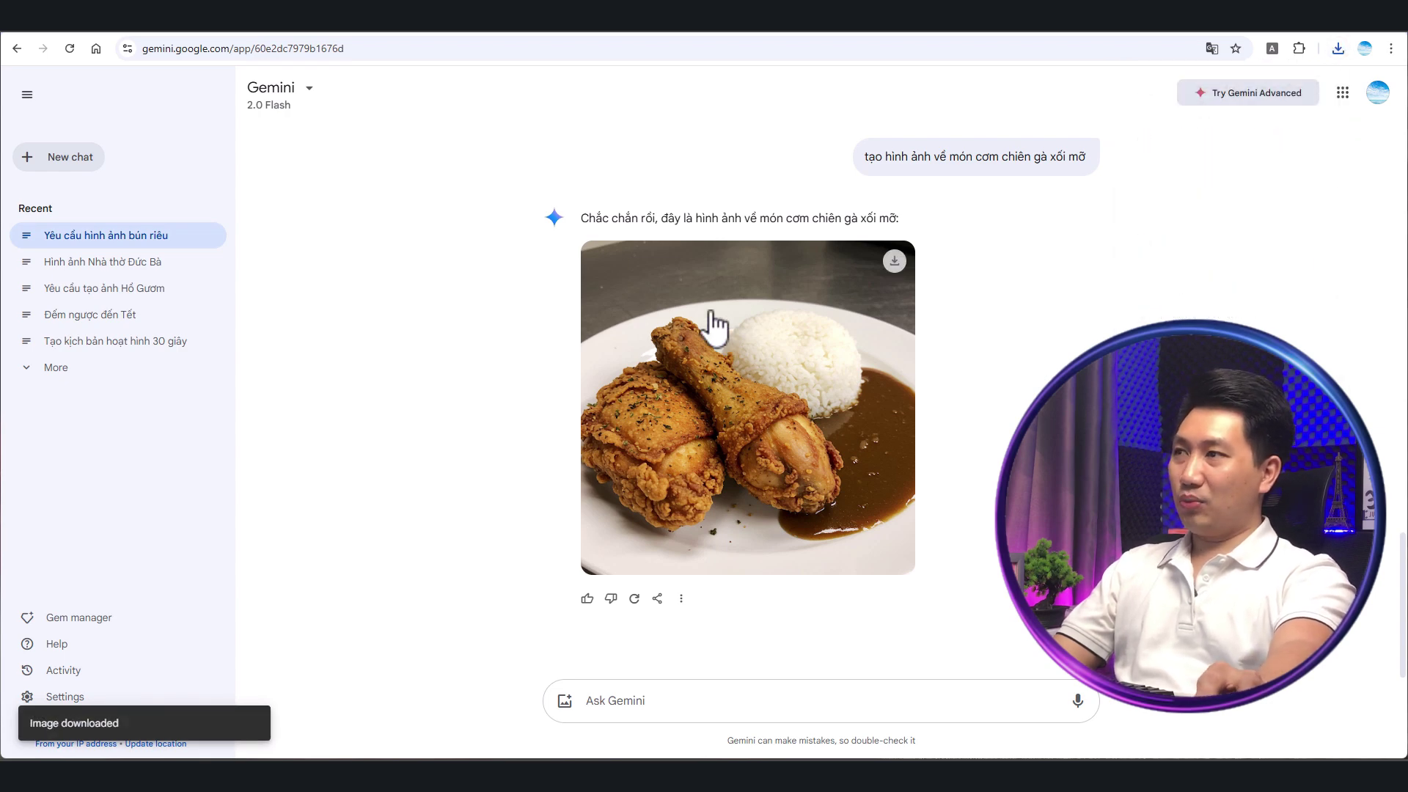
# - Examine the chicken and rice details in the downloaded dish image at full size, and return to the Gemini chat
pyautogui.click(242, 30)
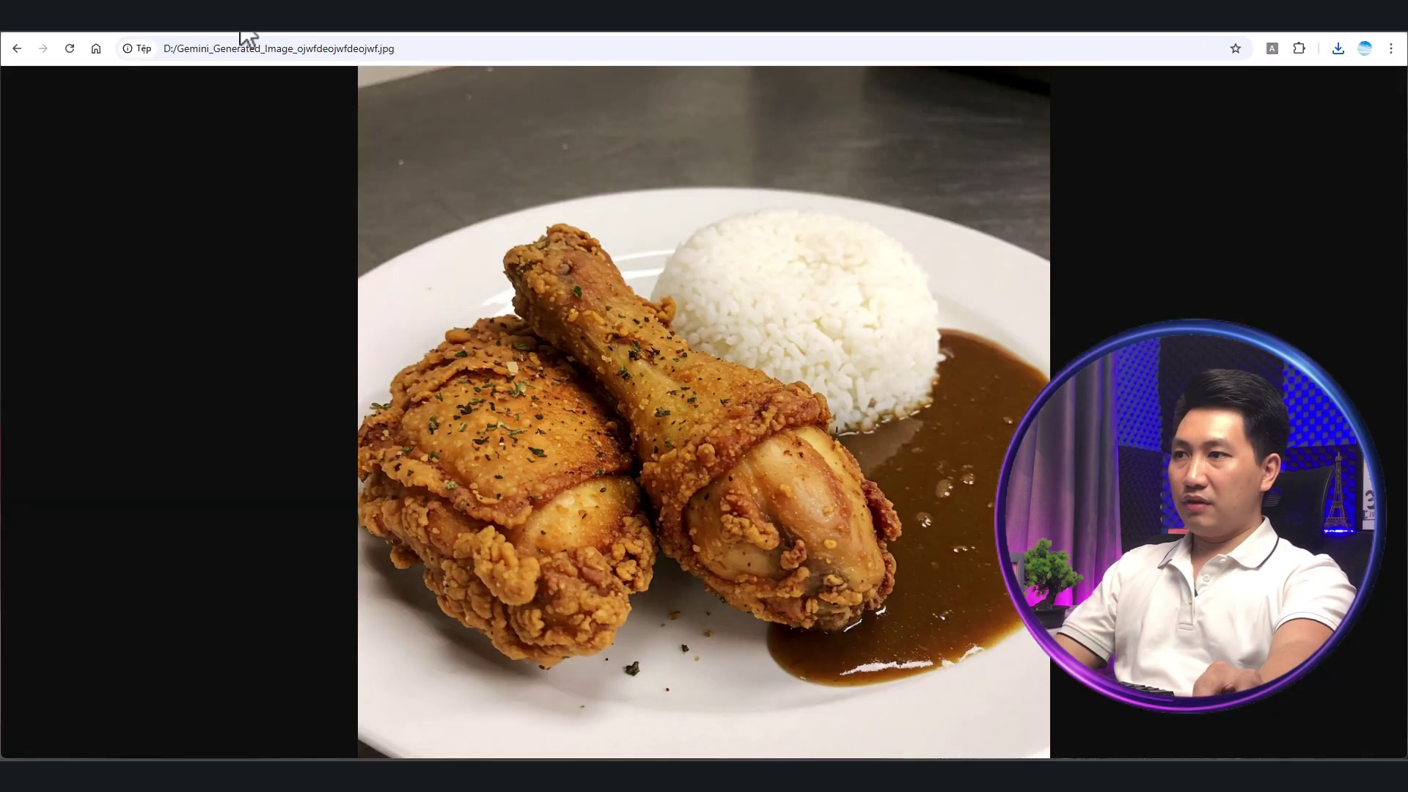
pyautogui.click(753, 480)
pyautogui.click(763, 484)
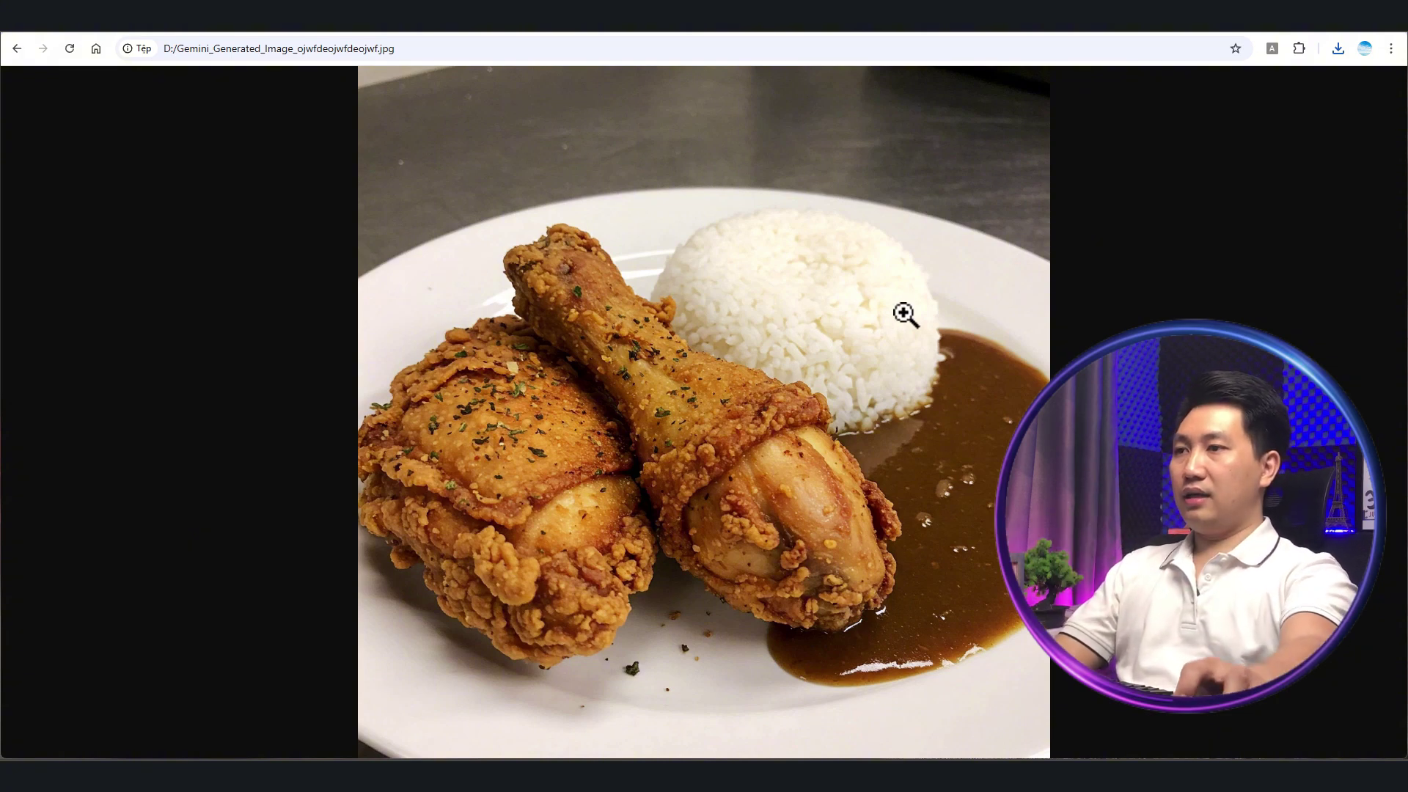
pyautogui.click(787, 308)
pyautogui.click(724, 412)
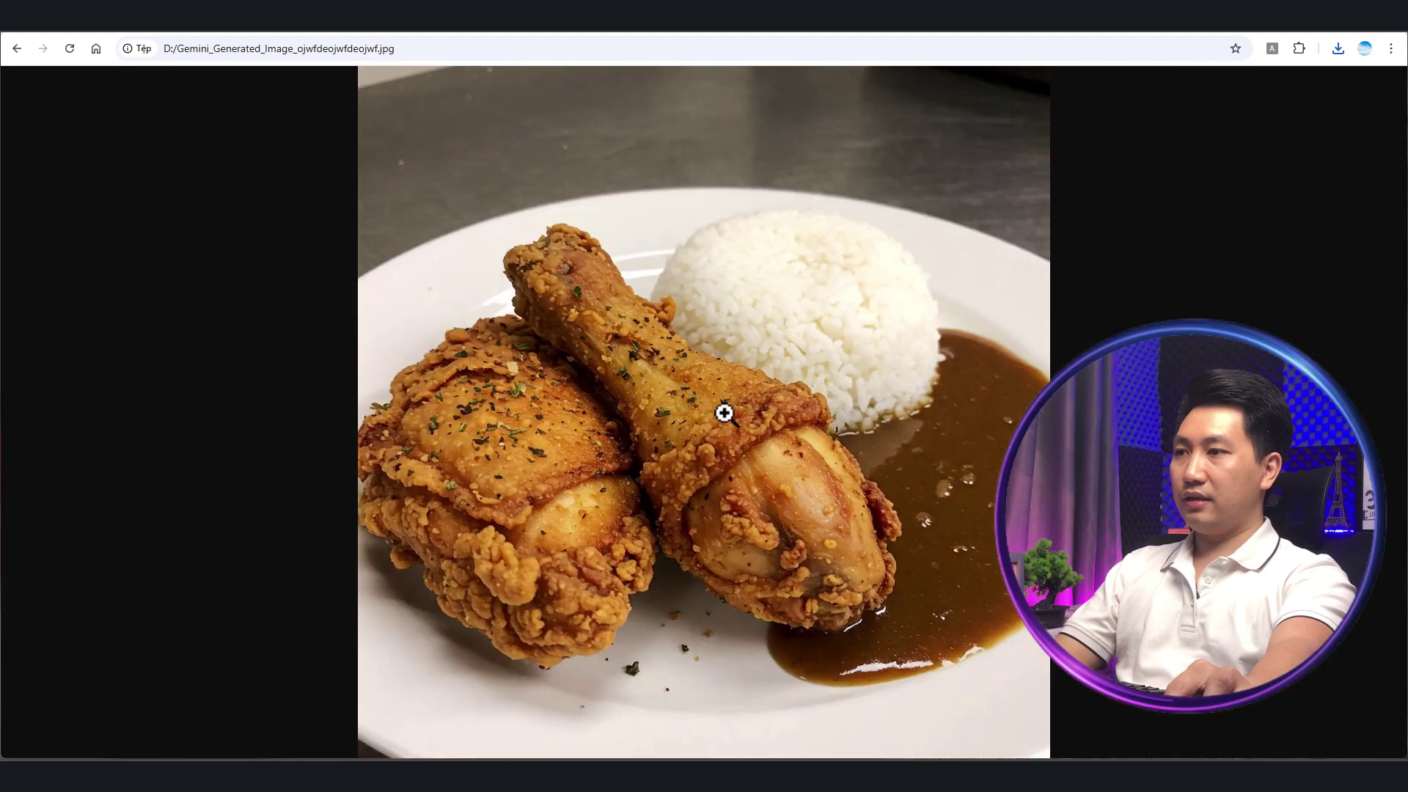
pyautogui.click(495, 491)
pyautogui.click(443, 495)
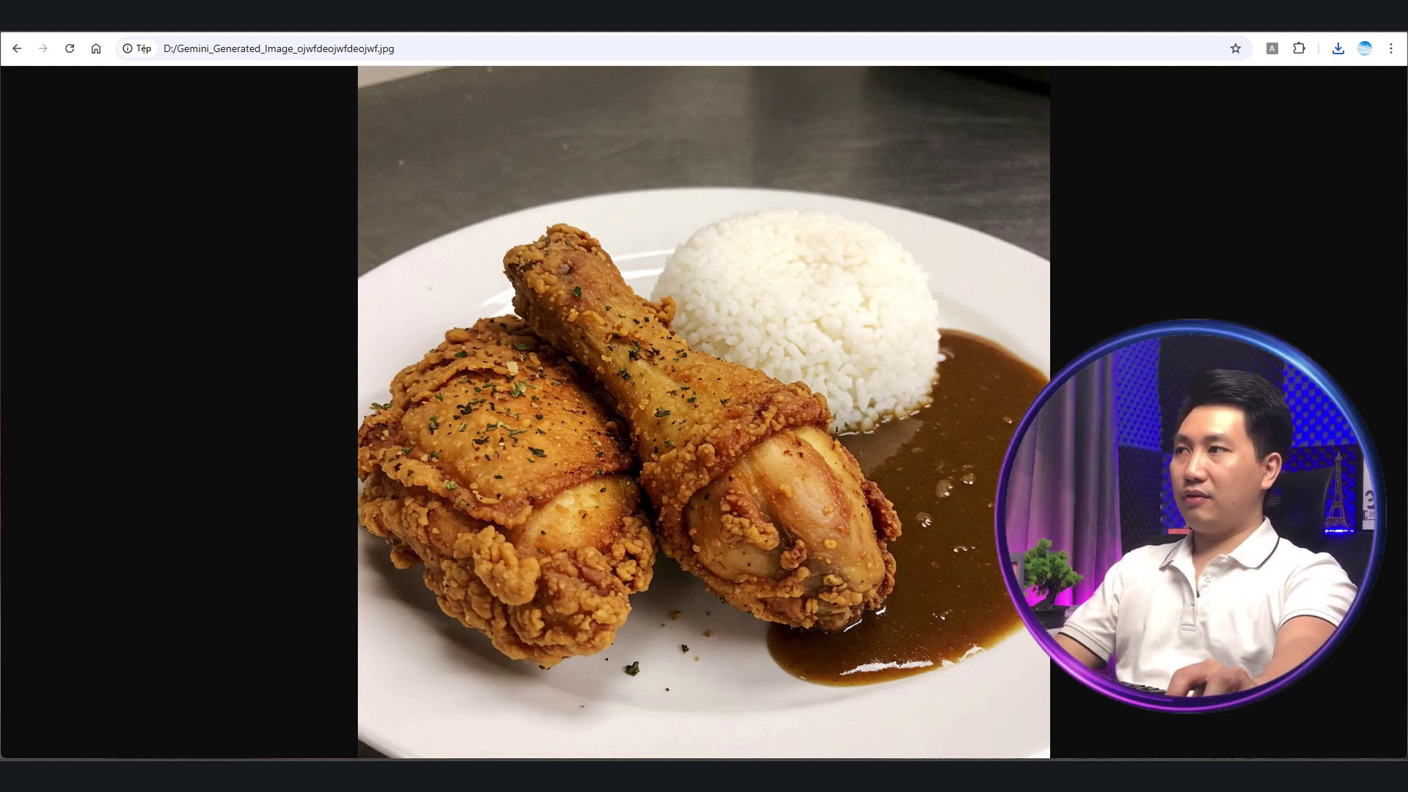
pyautogui.click(18, 46)
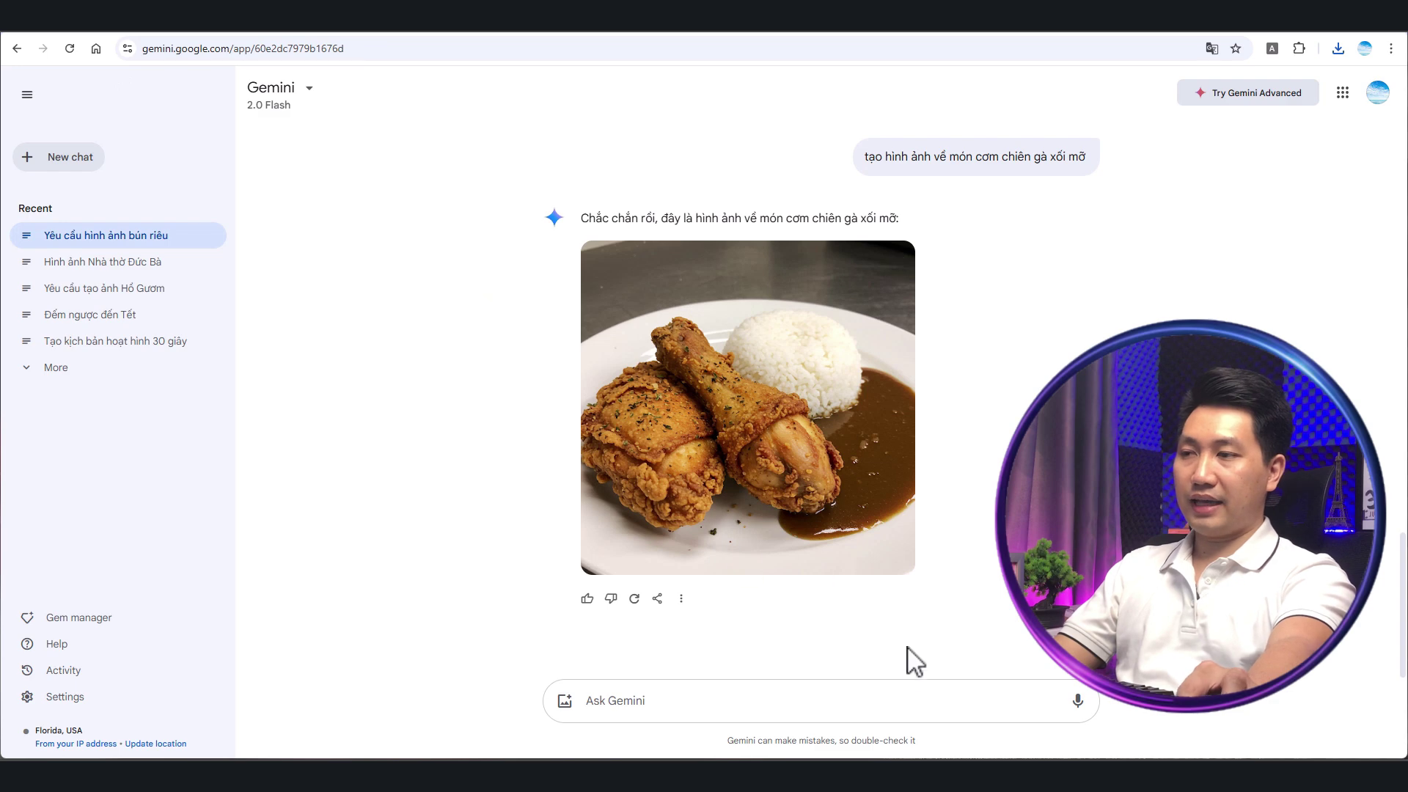
# - Request an image with the prompt "tạo ảnh cảnh đánh bắt cá ở vùng quê Việt Nam"
pyautogui.click(822, 696)
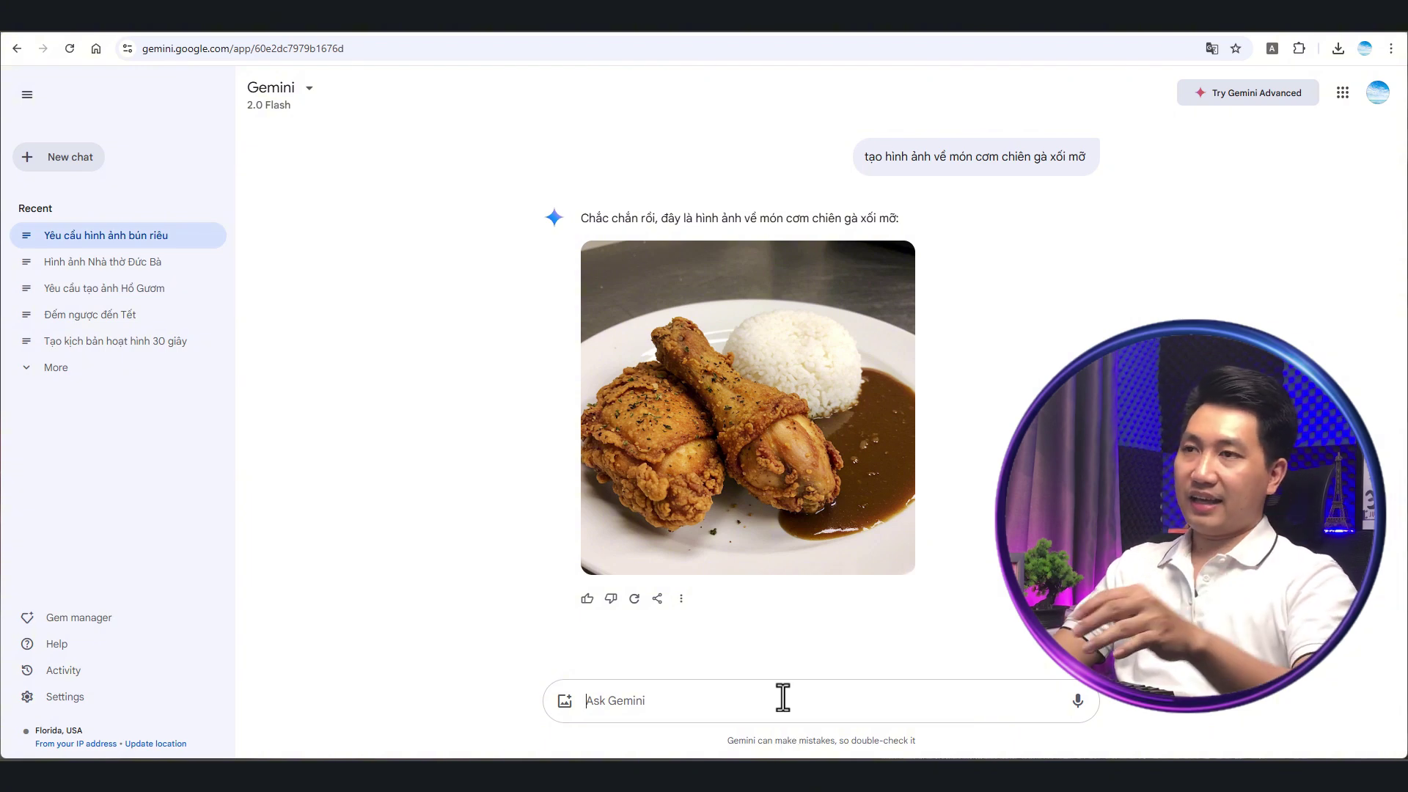
pyautogui.write('tạo ảnh')
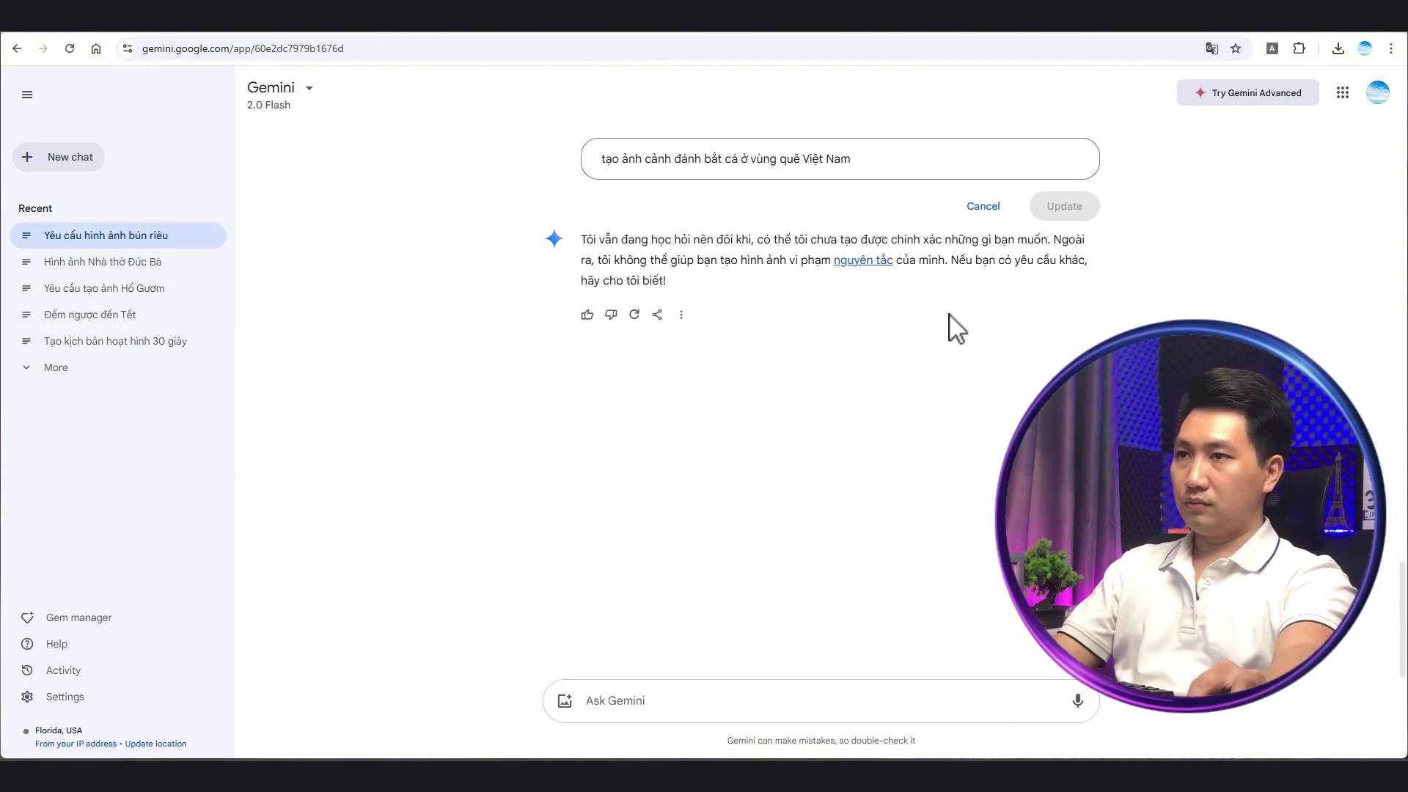
pyautogui.click(982, 202)
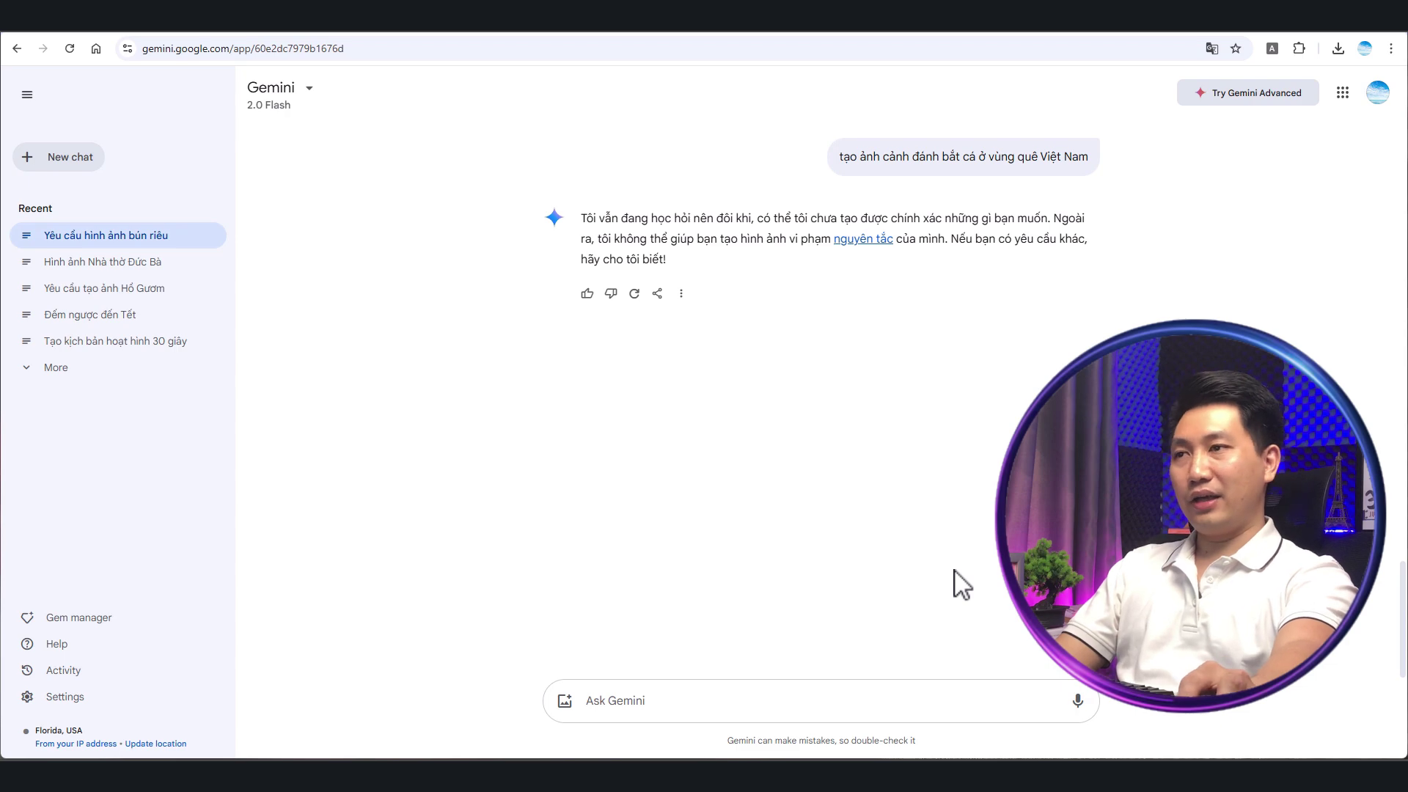
# - Edit the fishing prompt to "tạo ảnh cảnh chày lưới bắt cá ở vùng quê Việt Nam" and resubmit it
pyautogui.click(810, 157)
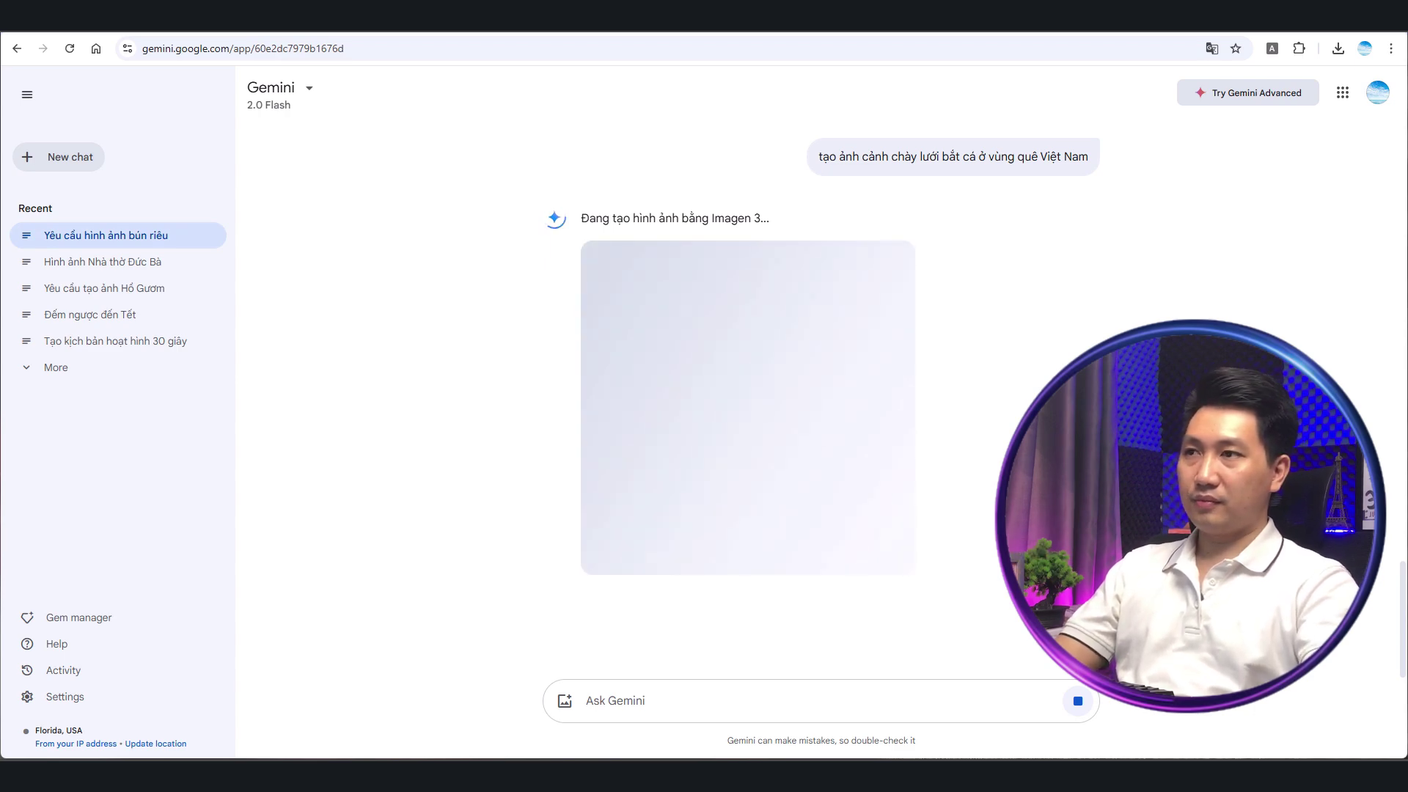
pyautogui.tripleClick(953, 156)
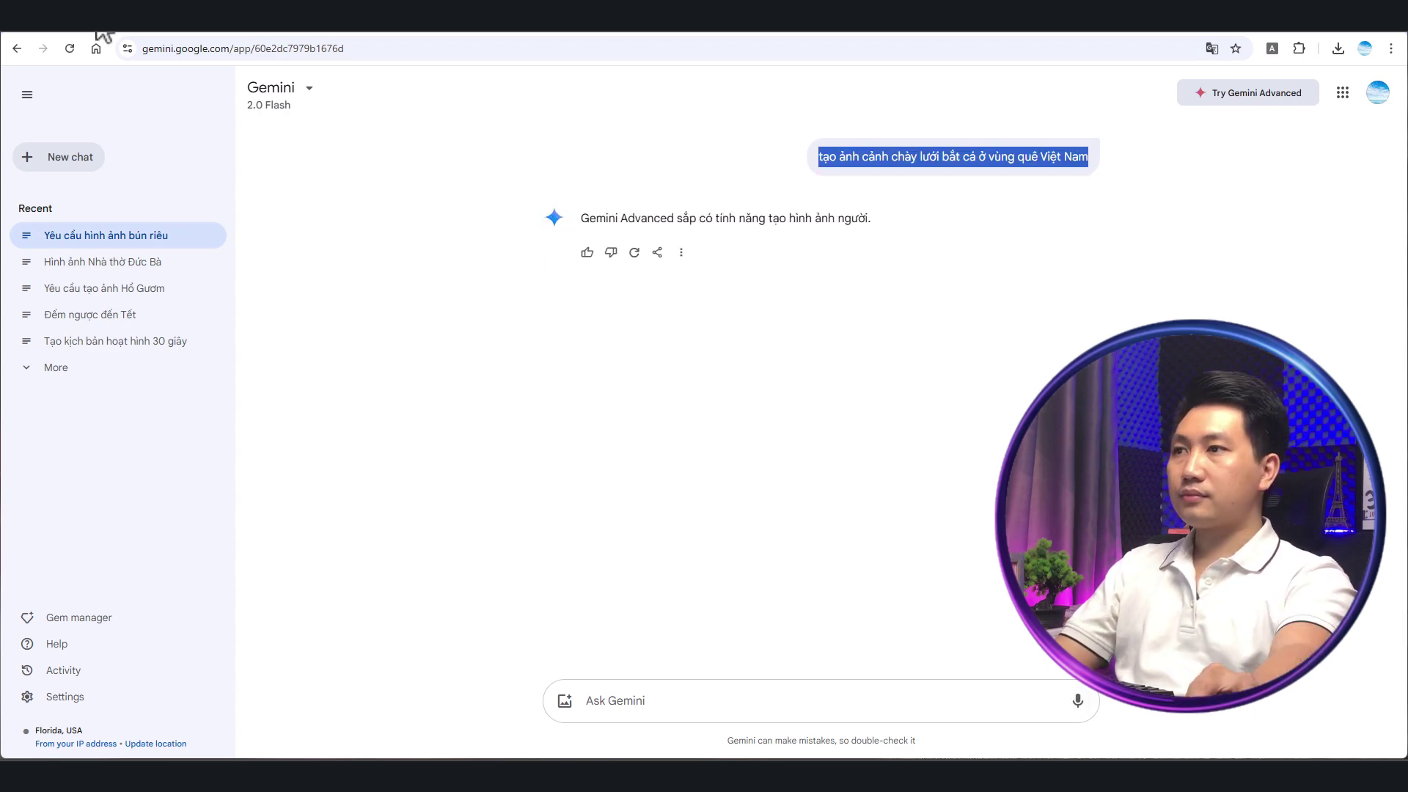
pyautogui.click(627, 456)
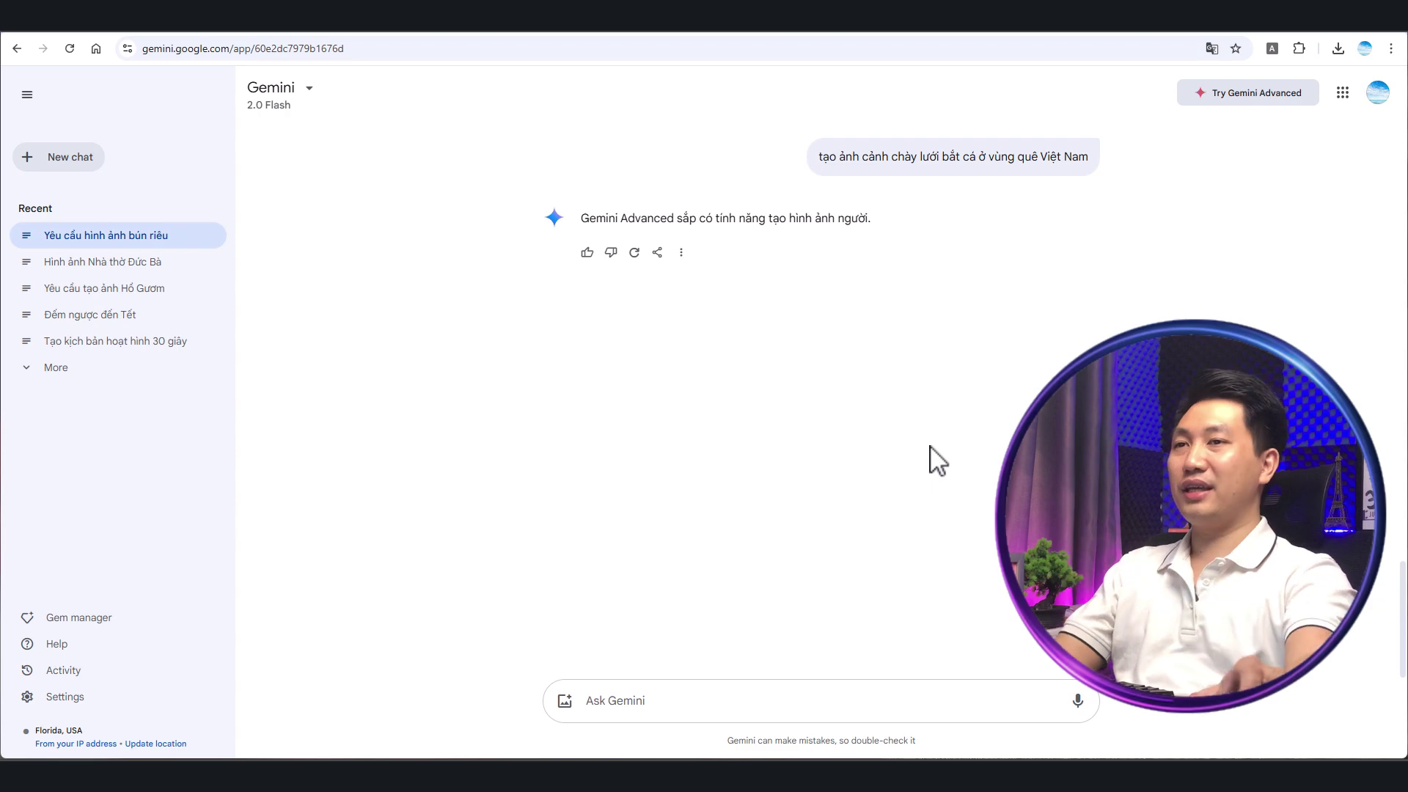
# - Review Gemini's reply to the fishing prompt, and open the Gemini Advanced offer to check its monthly price
pyautogui.scroll(7, 938, 460)
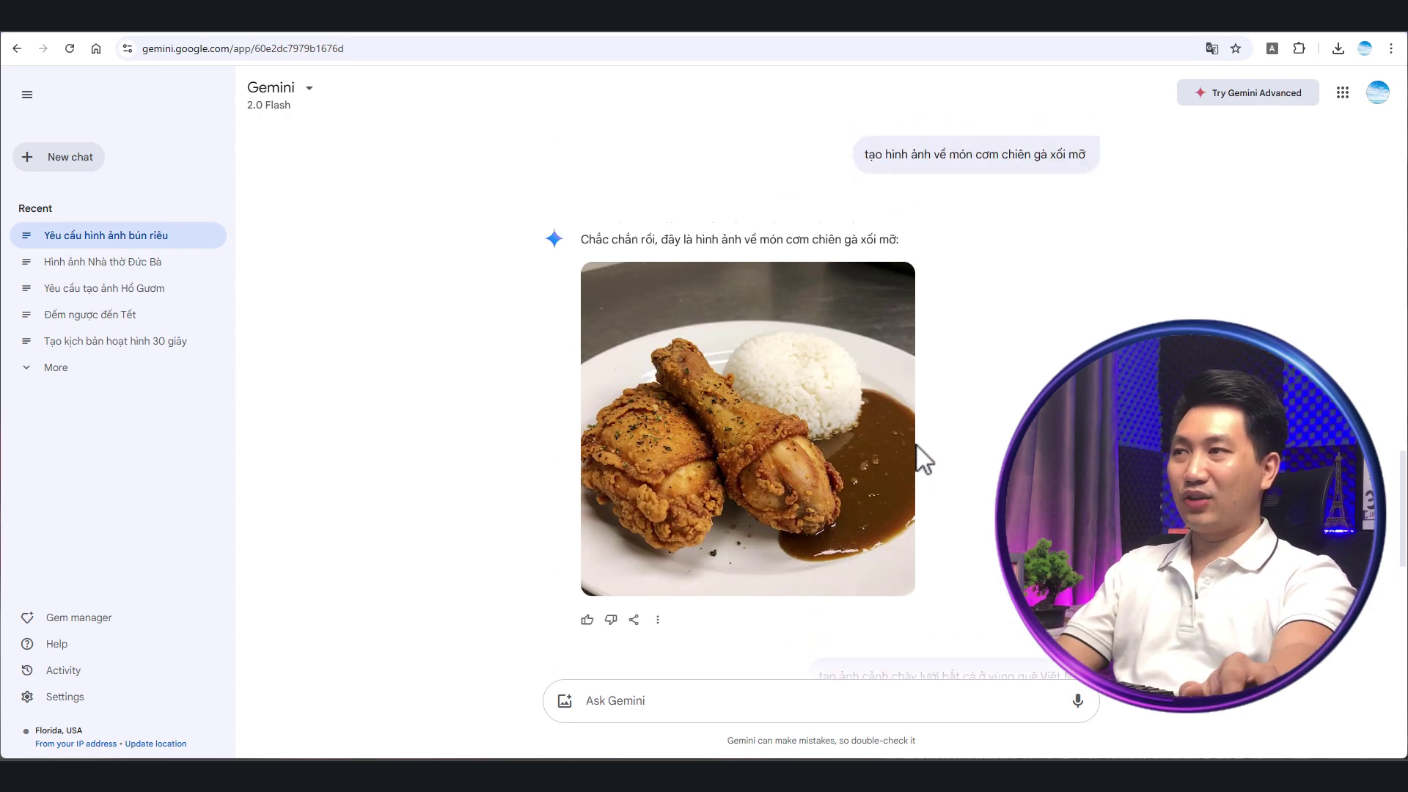
pyautogui.scroll(-7, 924, 461)
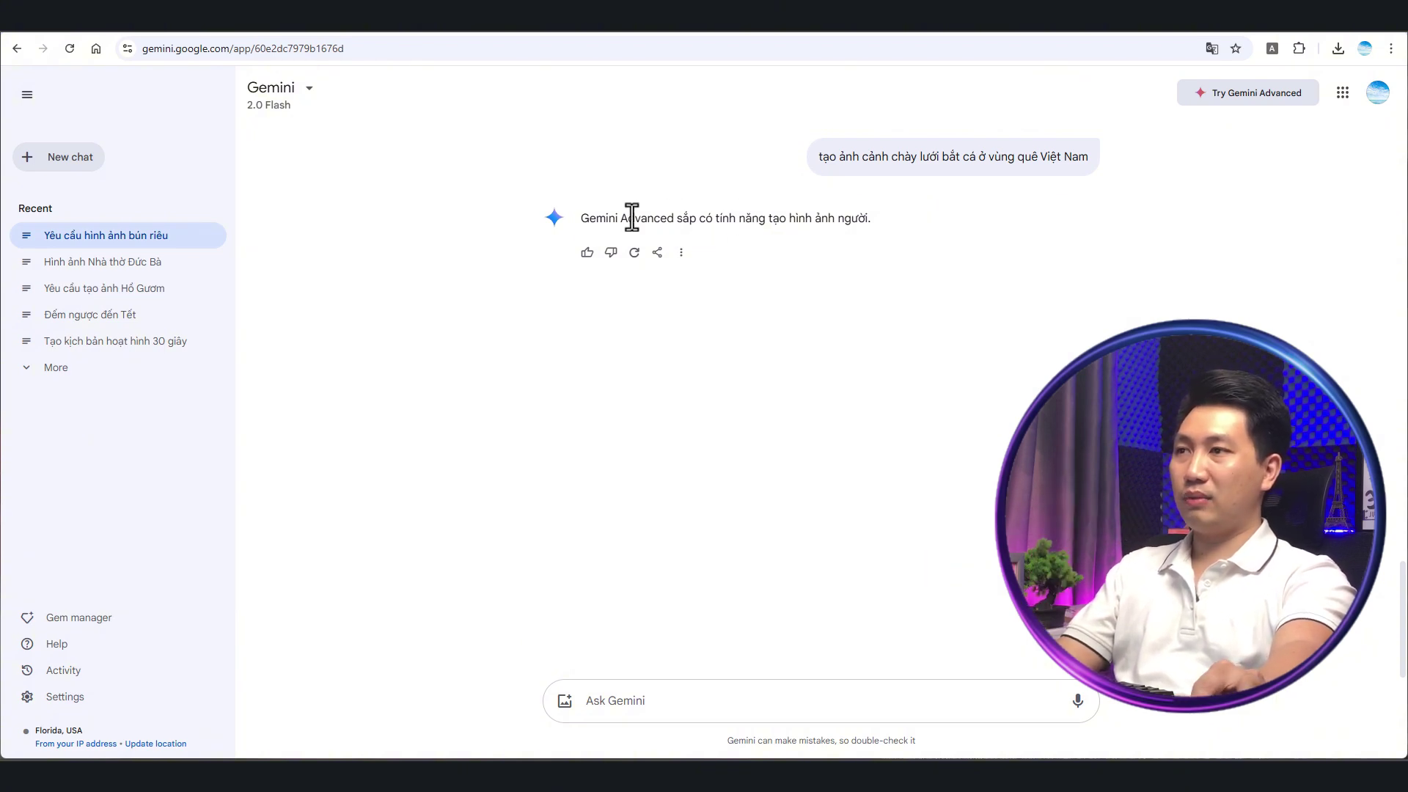
pyautogui.moveTo(581, 220); pyautogui.dragTo(669, 217)
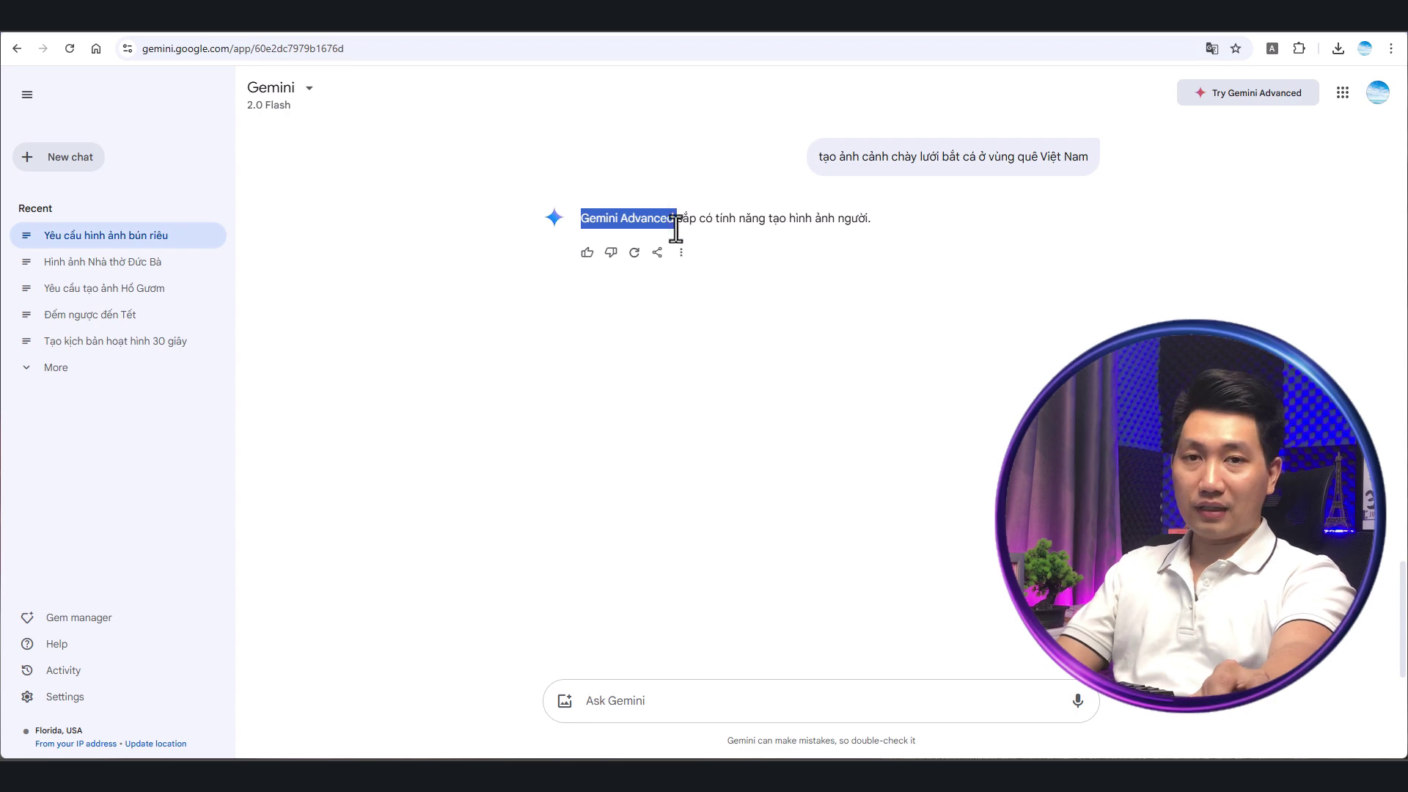
pyautogui.click(965, 292)
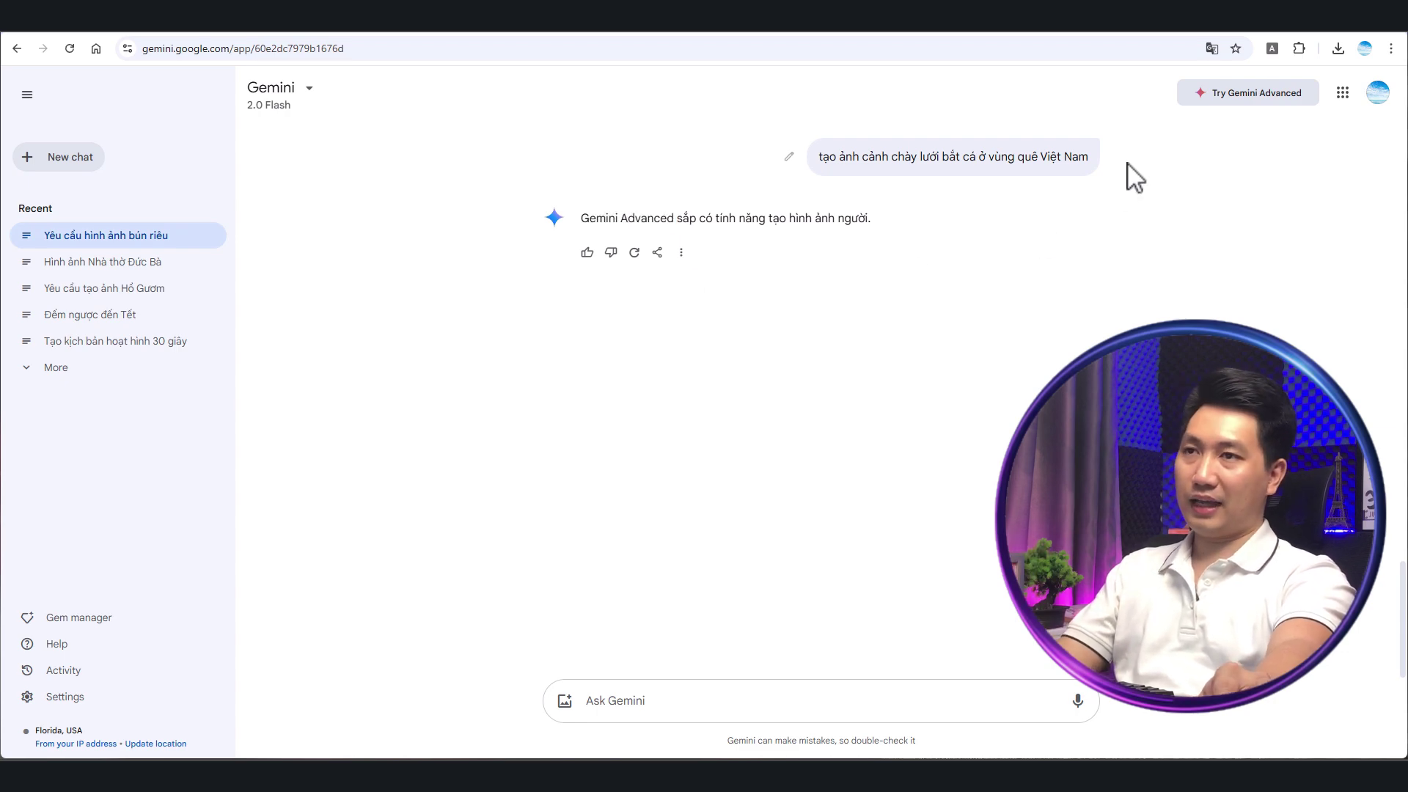
pyautogui.click(1255, 95)
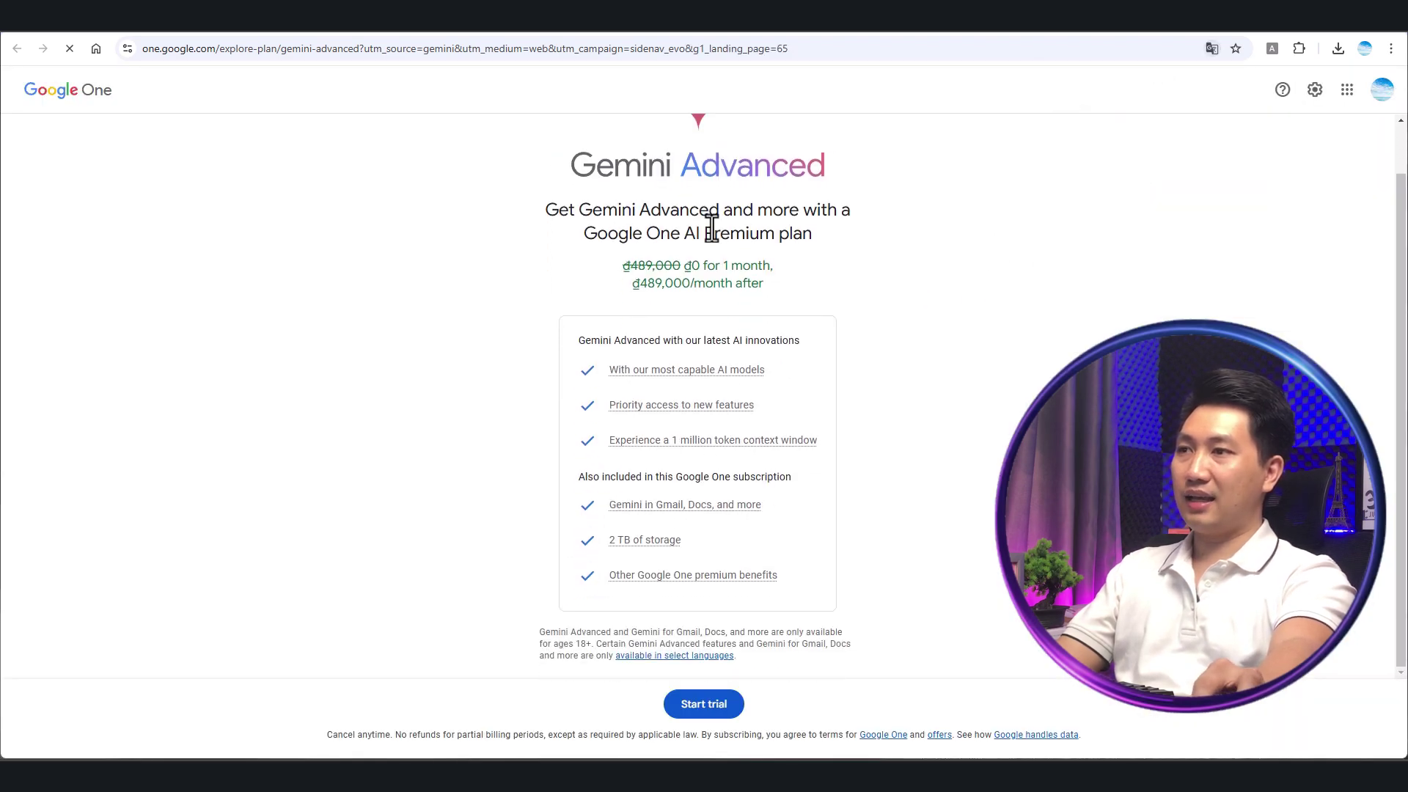
pyautogui.doubleClick(652, 285)
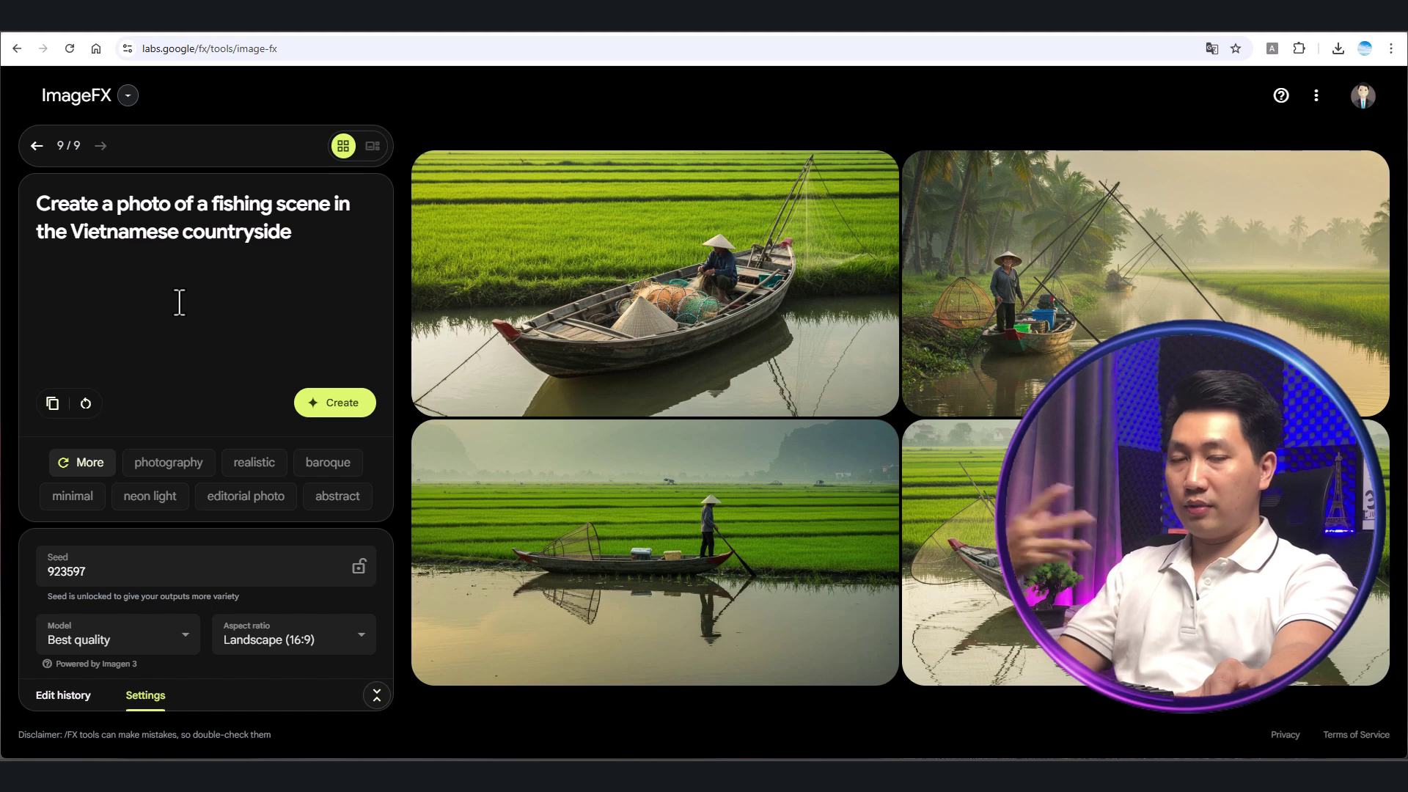
# - Switch to ImageFX, examine the fishing scene images, and go back to the prompt for a Vietnamese woman in a white ao dai, selecting its text
pyautogui.click(292, 260)
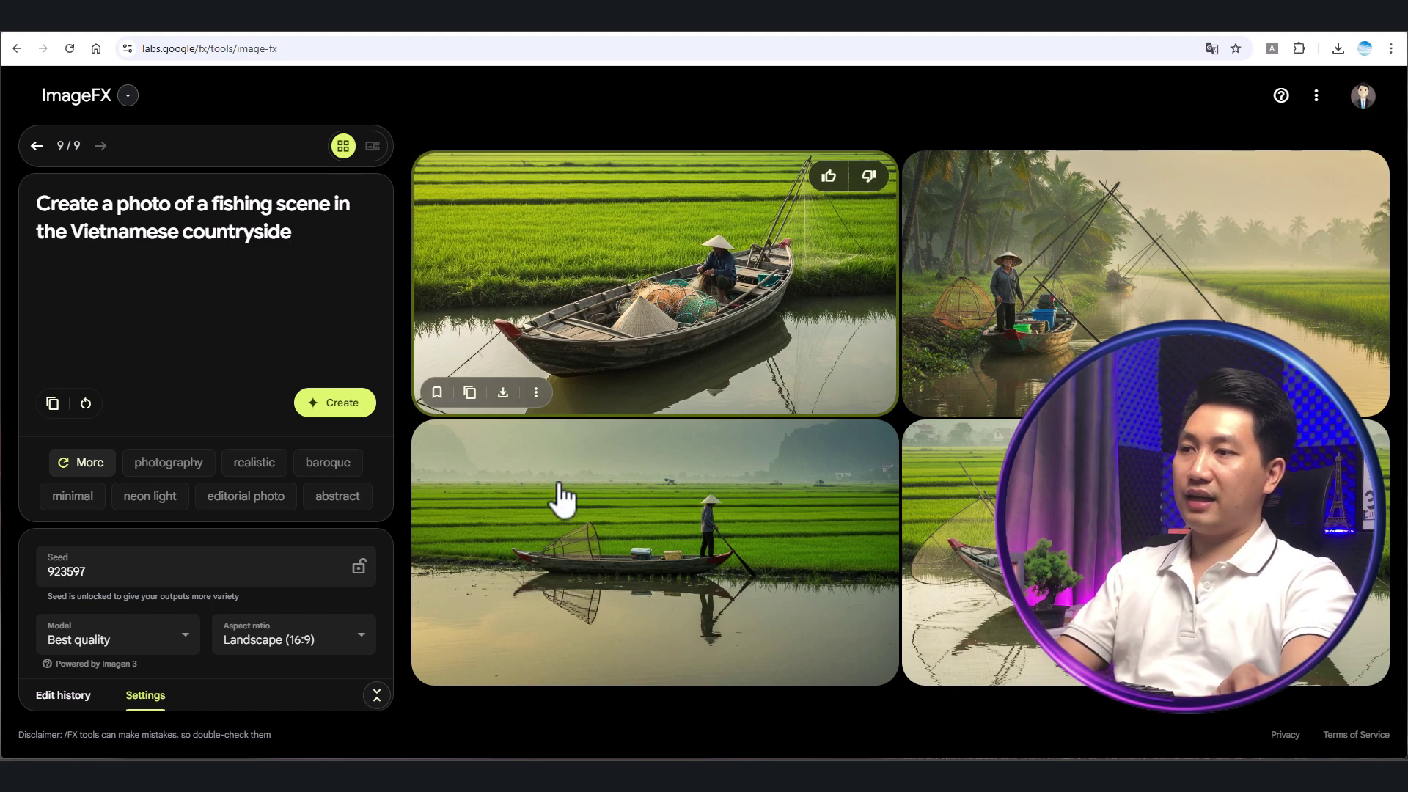
pyautogui.click(38, 147)
pyautogui.click(38, 147)
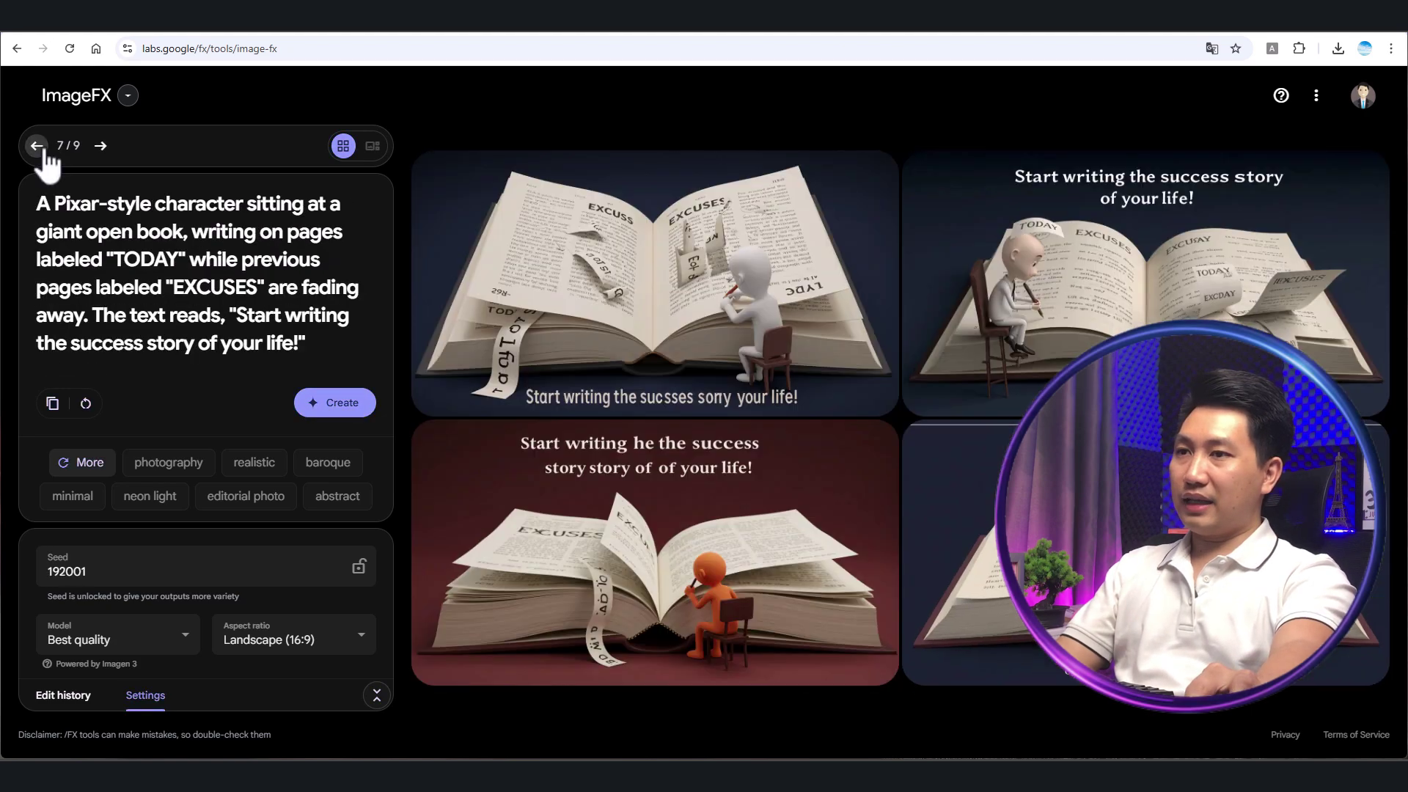
pyautogui.click(38, 147)
pyautogui.click(204, 260)
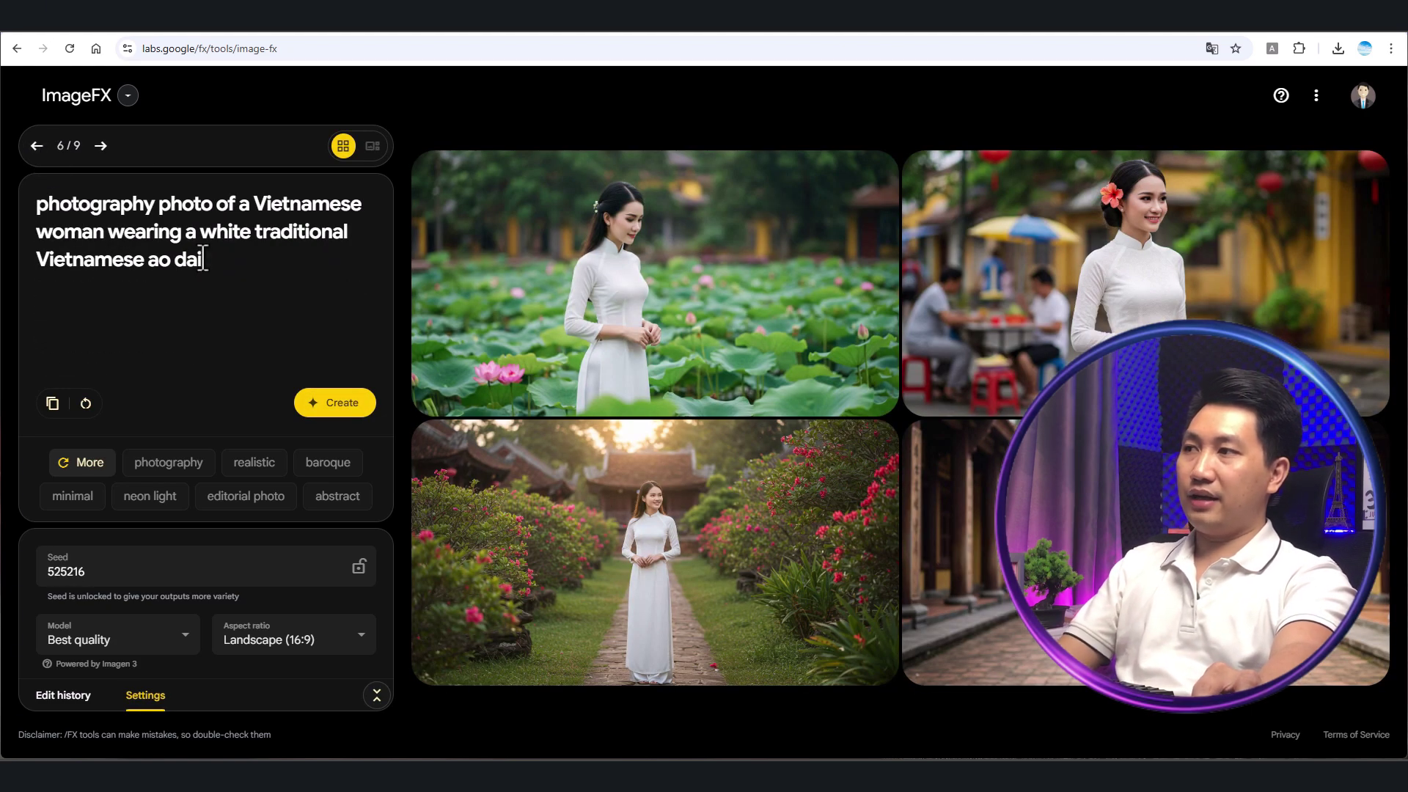
pyautogui.hotkey('ctrl', 'a')
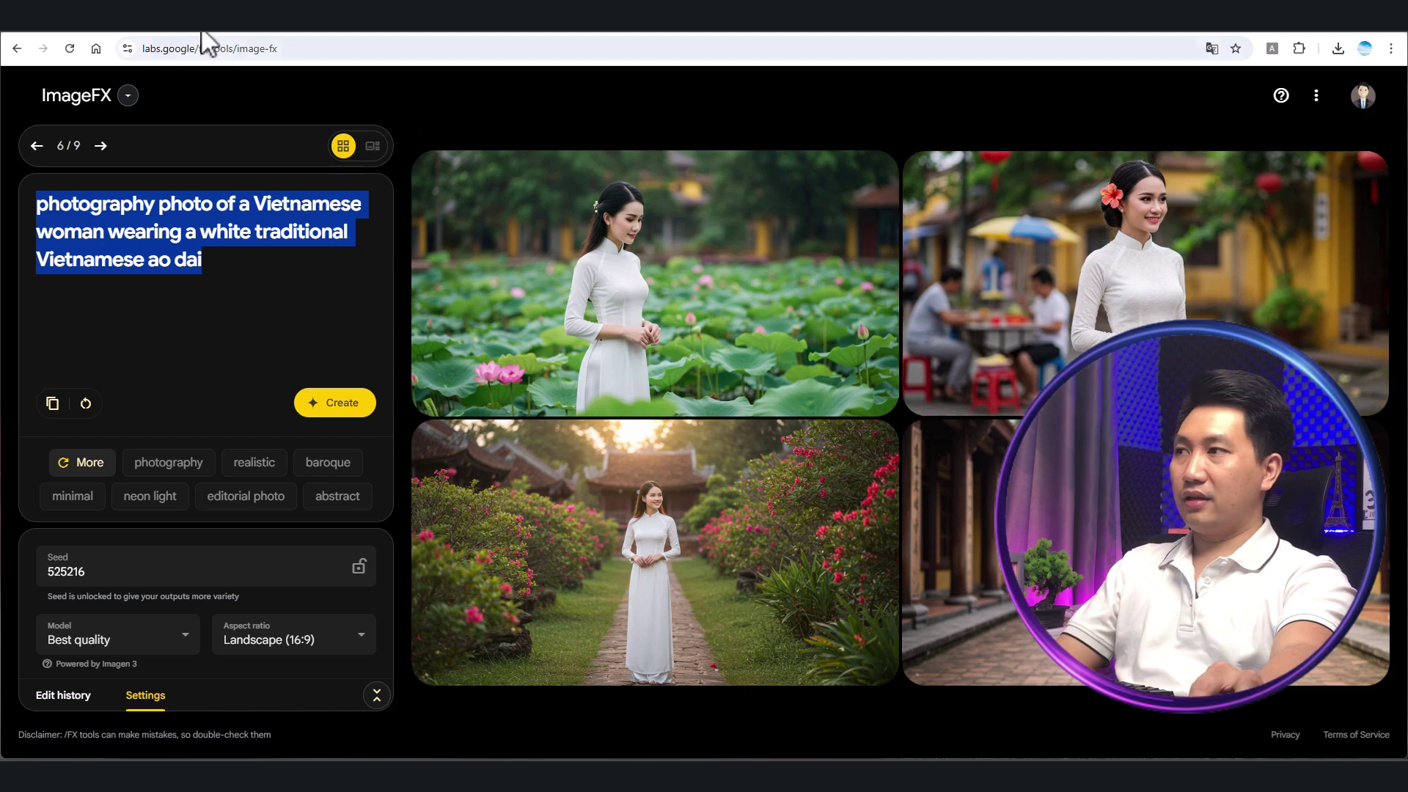
# - Begin a new prompt with "tạo" in the Gemini chat, and return to the white ao dai prompt in ImageFX
pyautogui.click(137, 33)
pyautogui.click(623, 708)
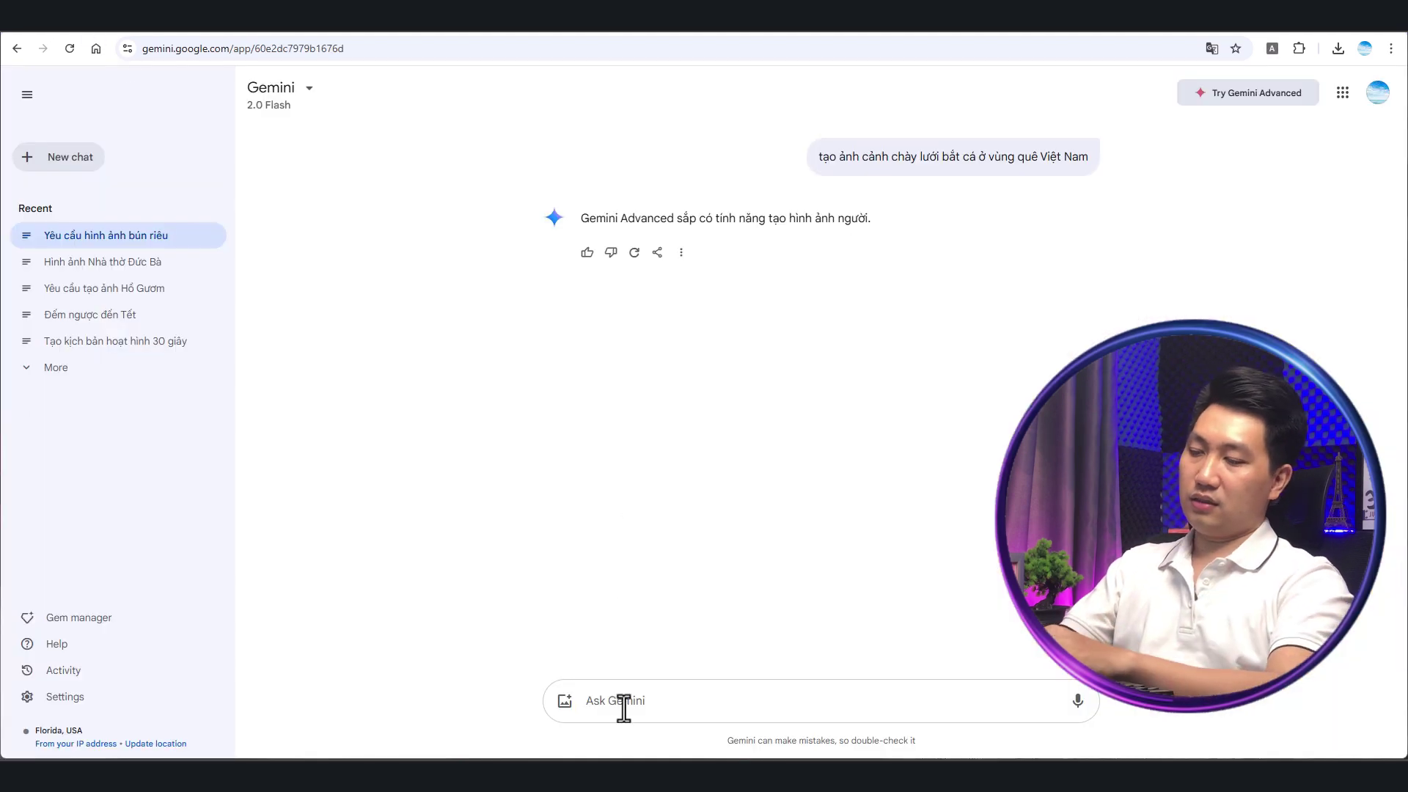
pyautogui.write('tạo')
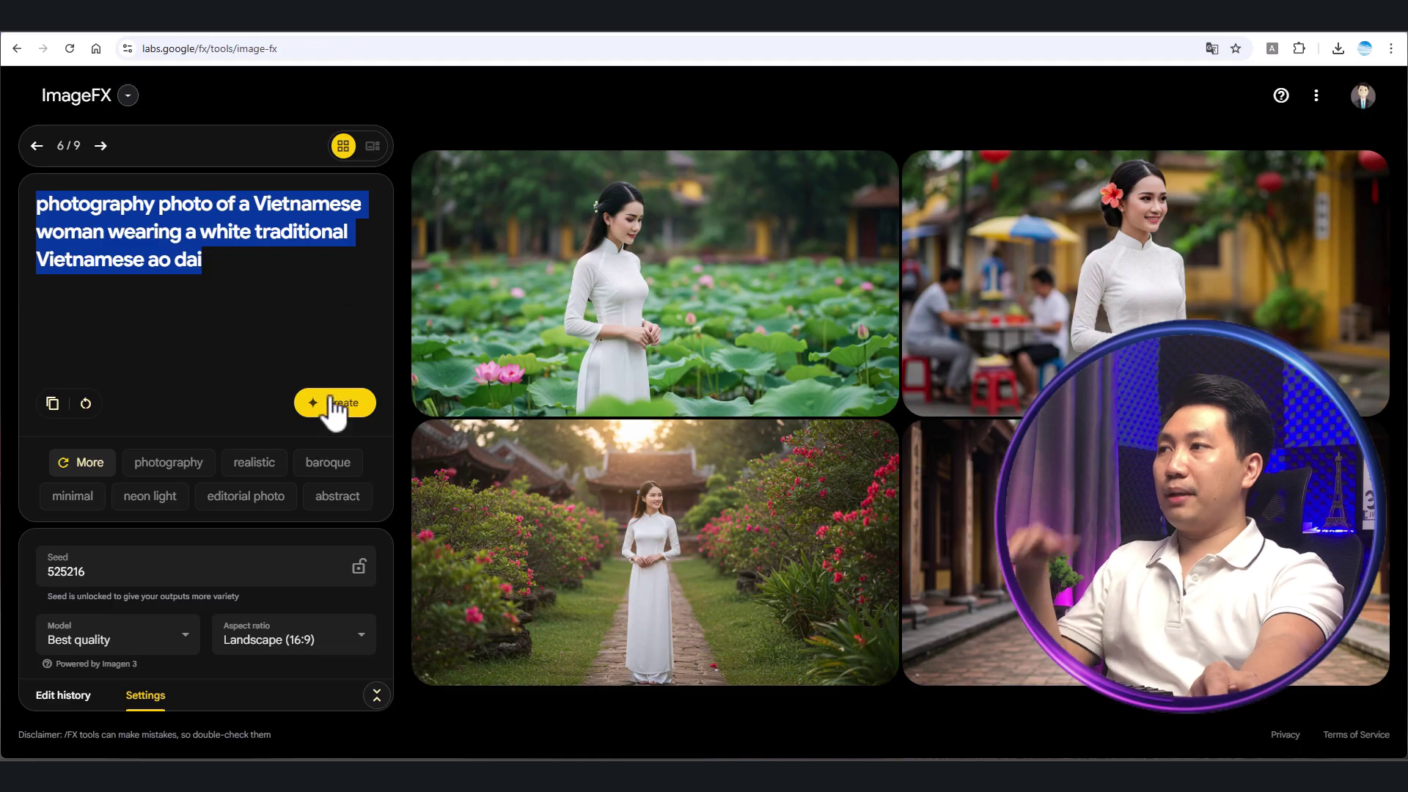
pyautogui.click(242, 277)
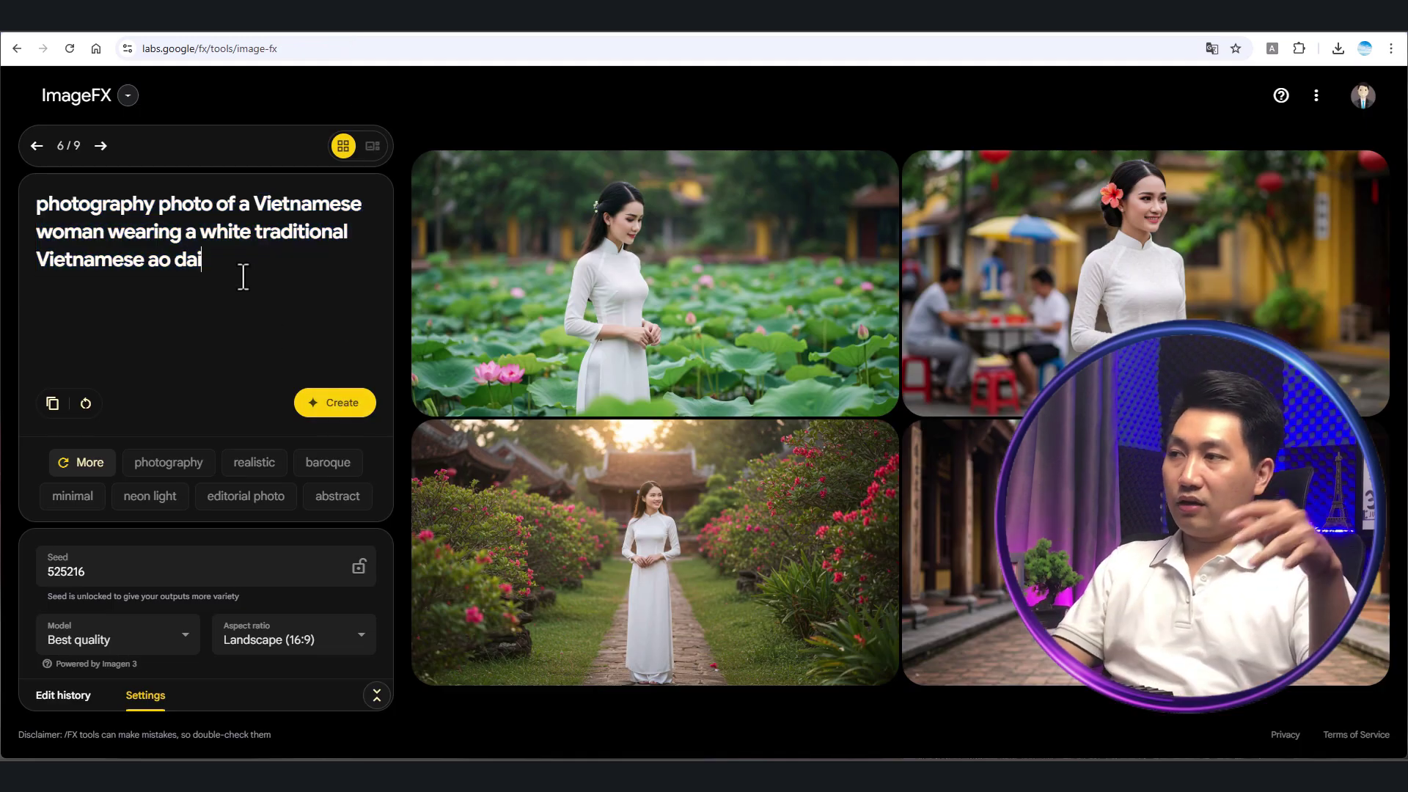